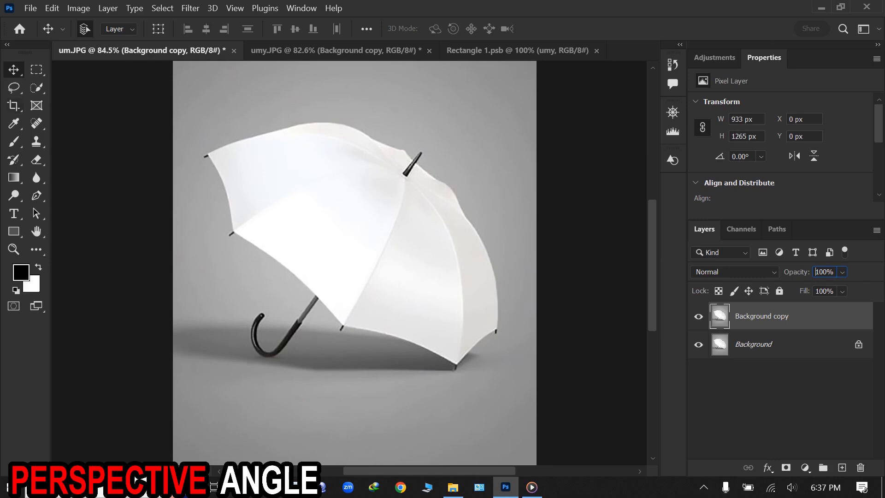
- Select the white umbrella canopy with the Quick Selection tool and copy it to a new layer
key("w")
left_click_drag(230, 166, 414, 254)
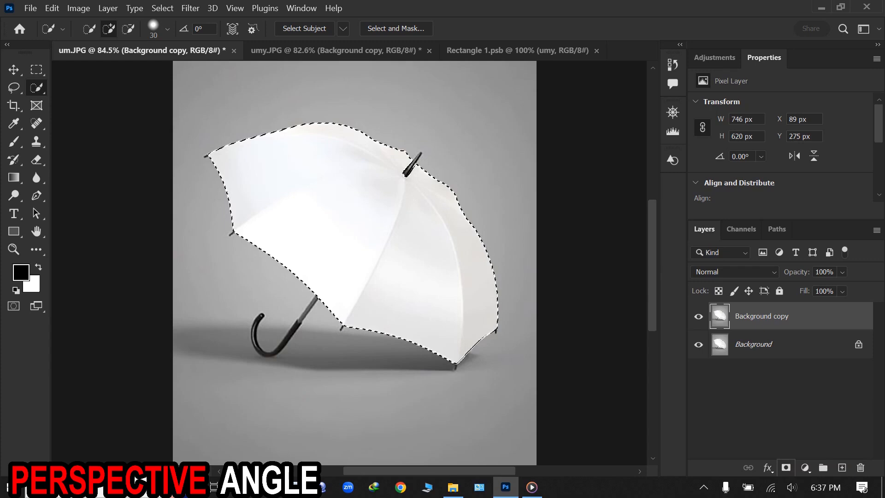
key("ctrl+j")
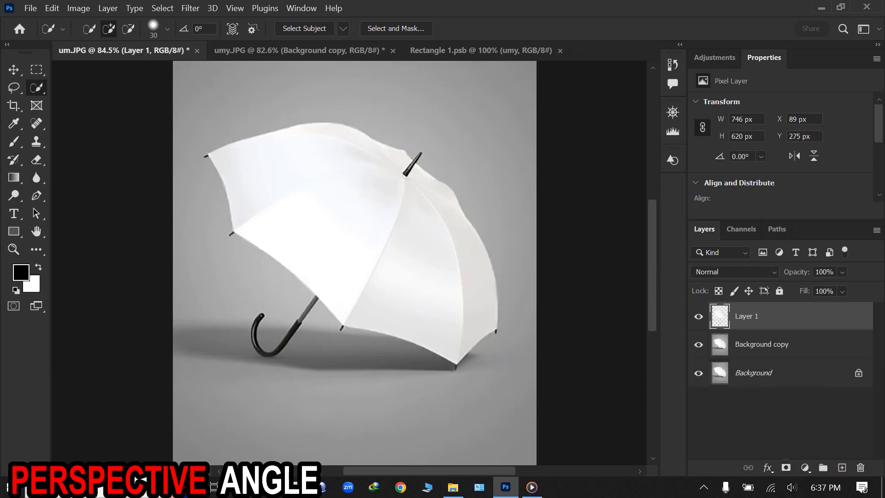
left_click(761, 344)
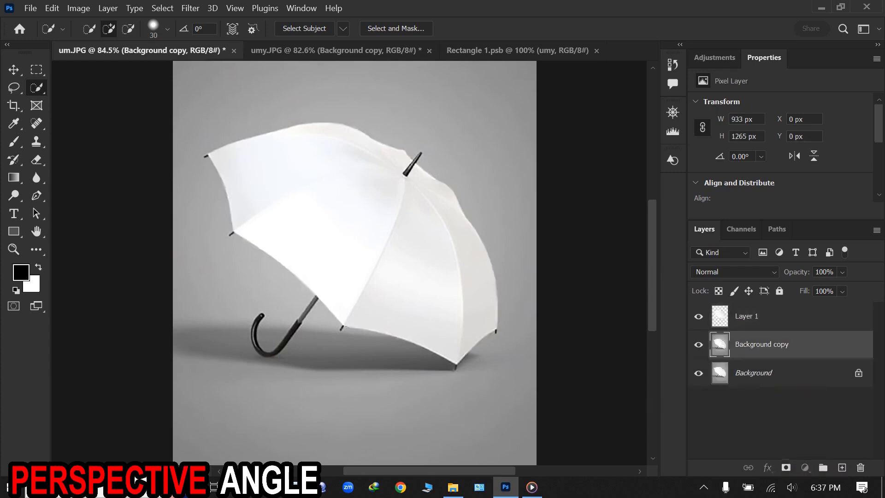
left_click(756, 316)
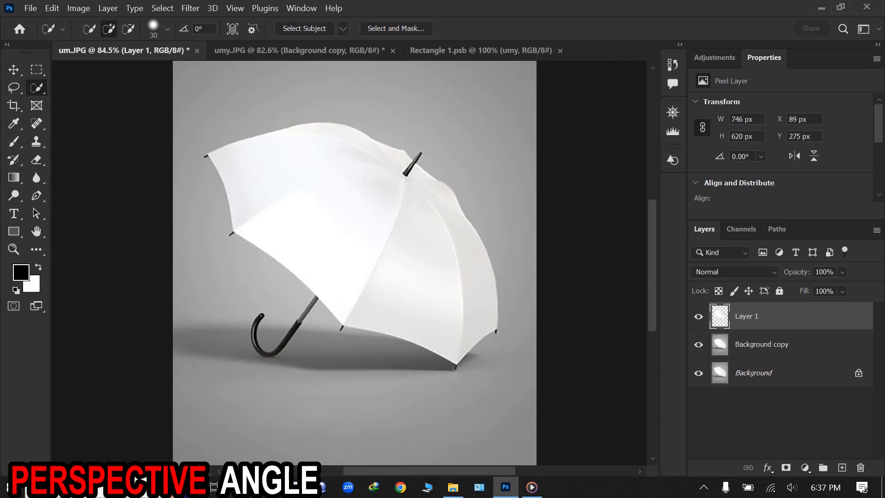
- Draw a black rectangle shape of about 811 × 674 px covering the whole umbrella
left_click(14, 231)
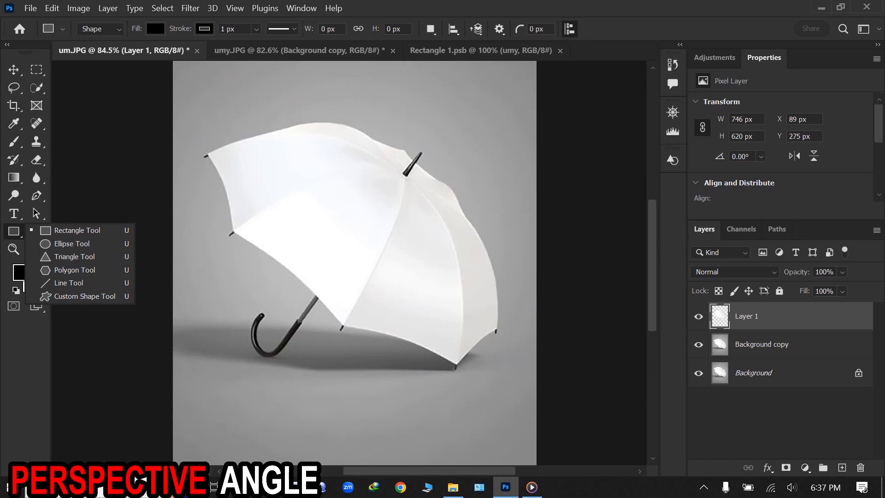
left_click(77, 230)
left_click_drag(192, 116, 507, 378)
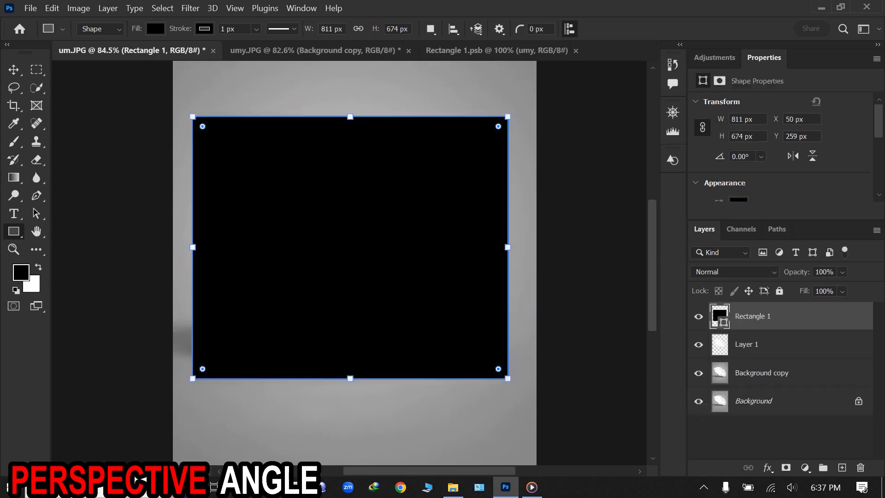
- Convert the Rectangle 1 layer to a smart object
mouse_move(760, 344)
left_mouse_down()
mouse_move(760, 313)
mouse_move(761, 344)
left_mouse_up()
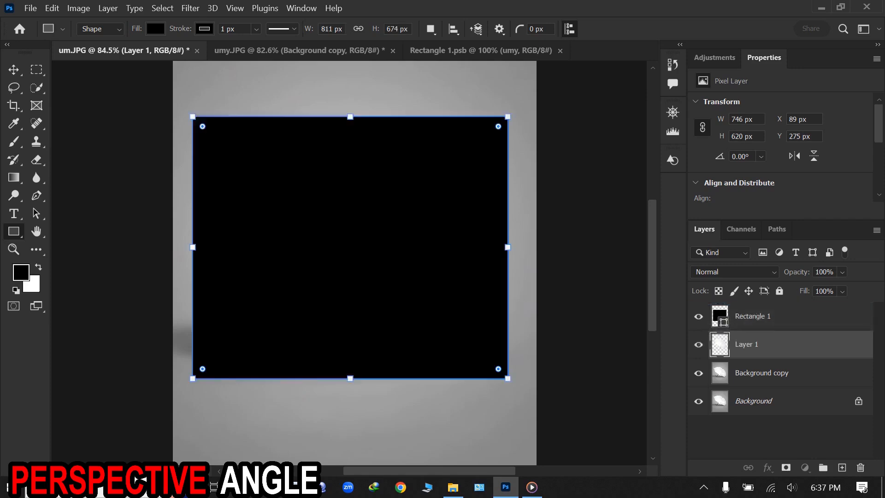
left_click(756, 316)
right_click(755, 316)
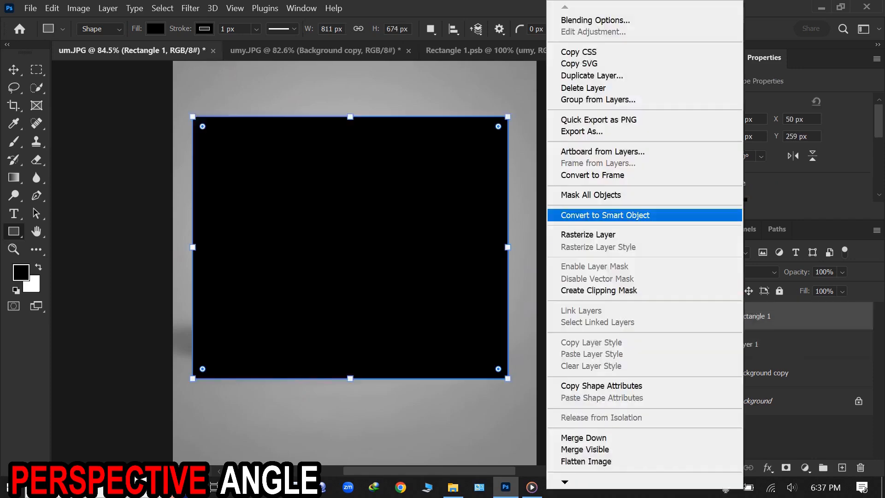
left_click(604, 215)
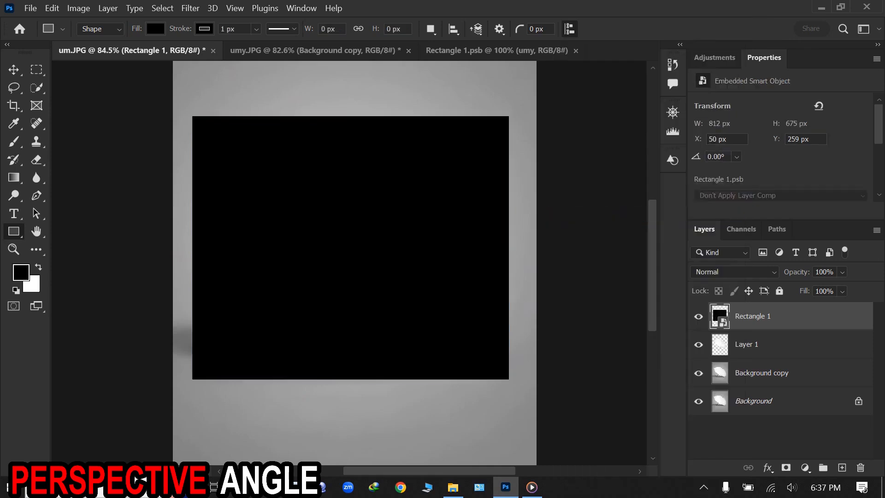
- Load the canopy outline from Layer 1 as a selection and clip the Rectangle 1 layer to Layer 1
left_click(719, 344, "ctrl")
key("ctrl+alt+g")
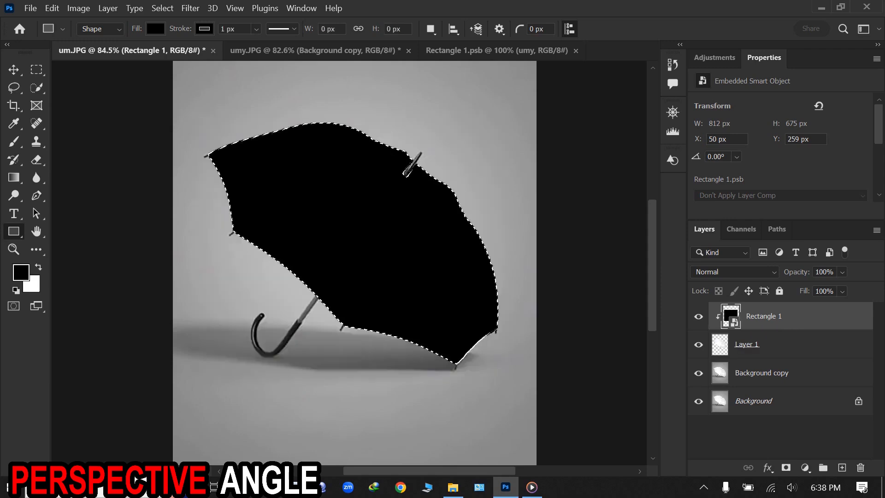
left_click(756, 344)
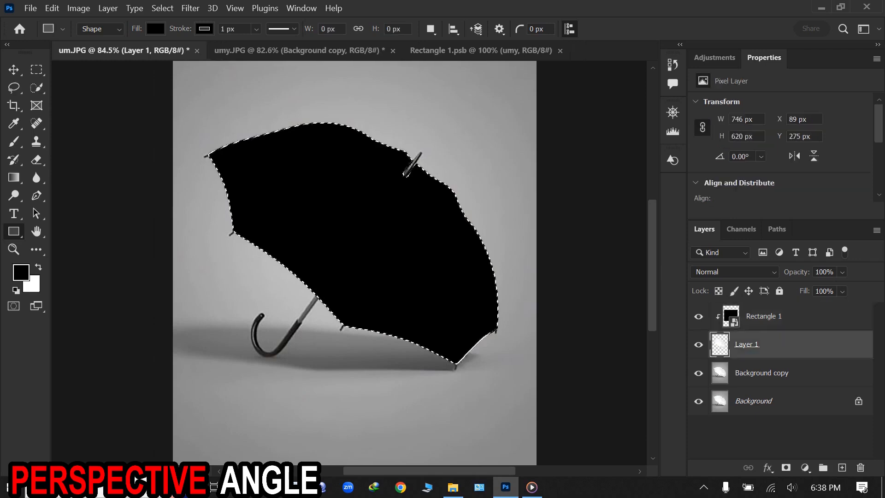
left_click(764, 316)
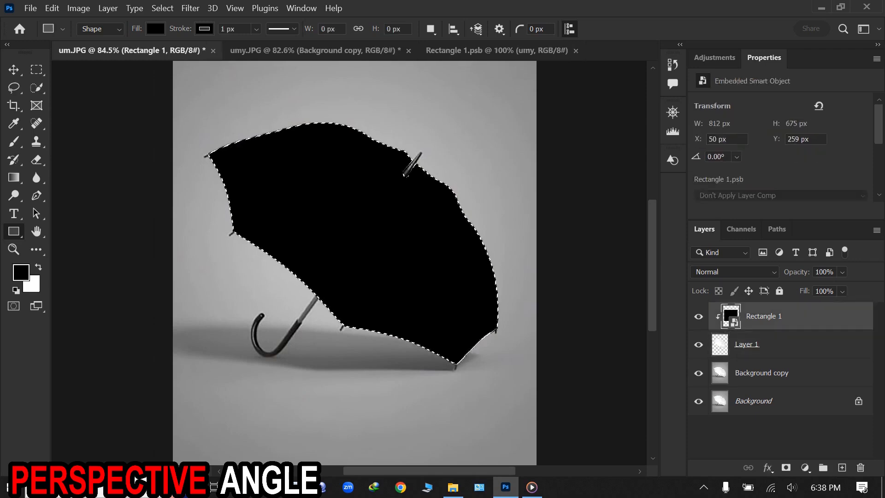
- Duplicate Layer 1 and place the copy above the Rectangle 1 layer
left_click(755, 345)
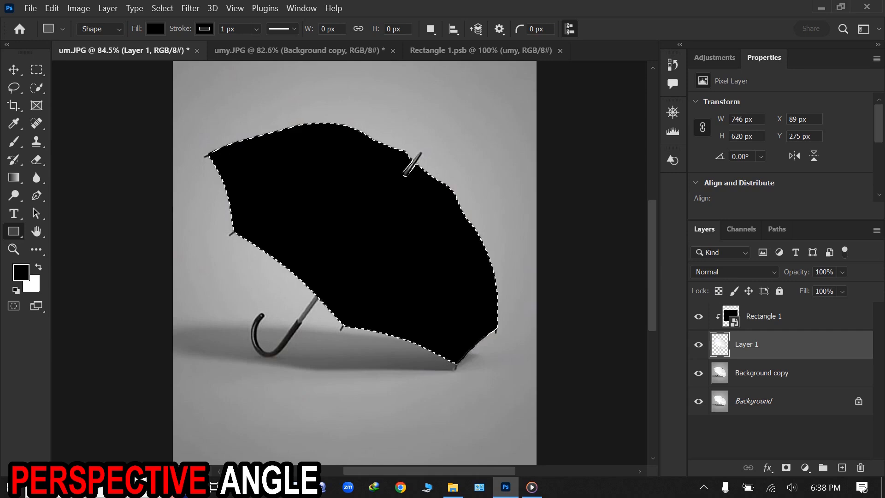
left_click_drag(756, 345, 756, 461)
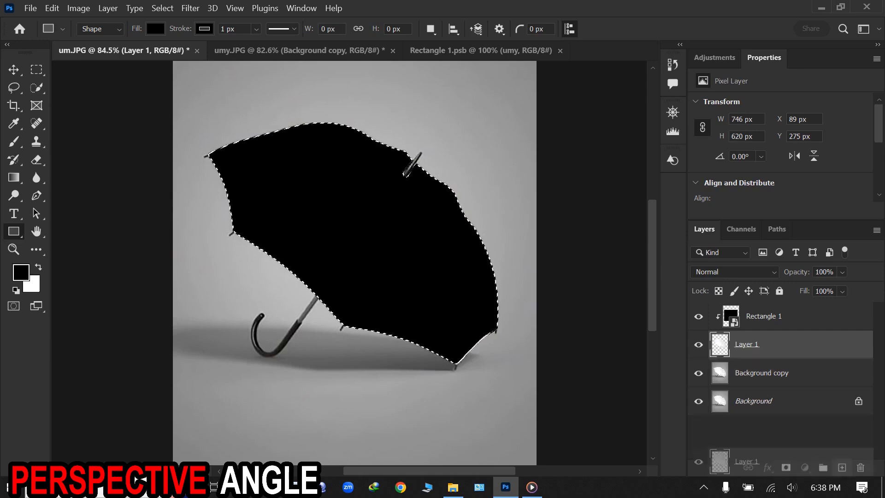
left_click_drag(842, 462, 842, 467)
left_click_drag(756, 344, 756, 315)
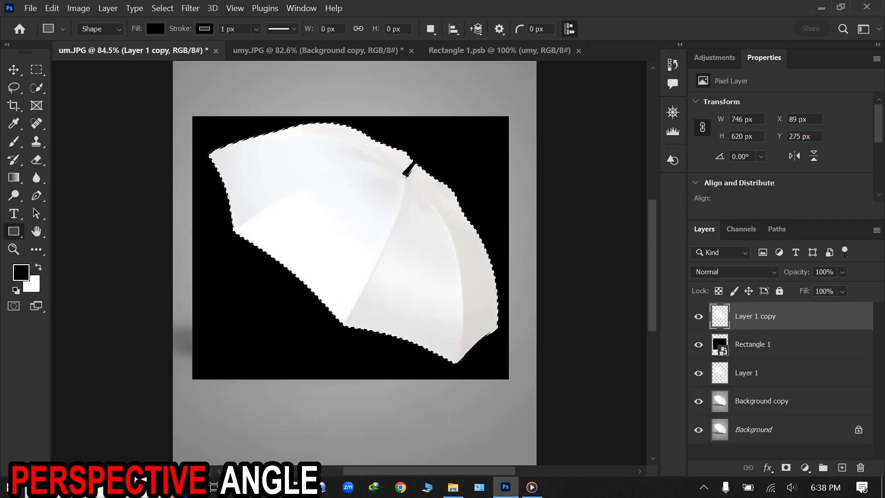
- Create a clipping mask that clips the Rectangle 1 smart object to Layer 1
right_click(769, 344)
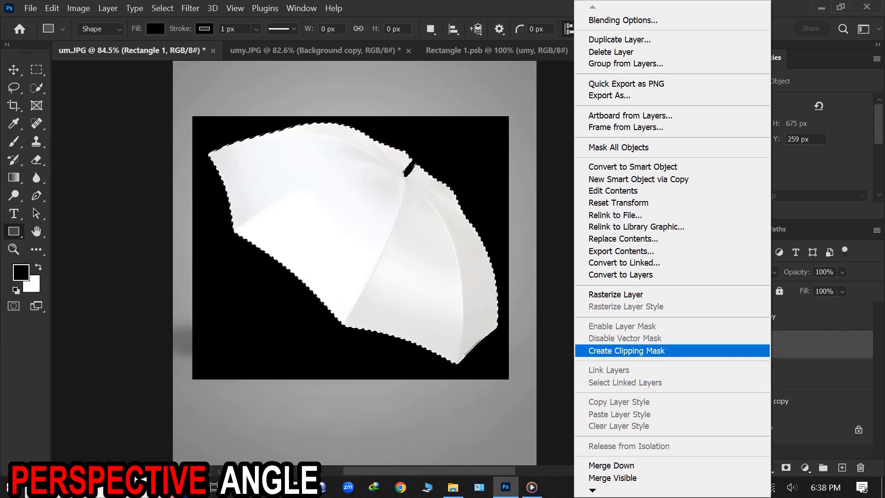
left_click(626, 350)
left_click(765, 316)
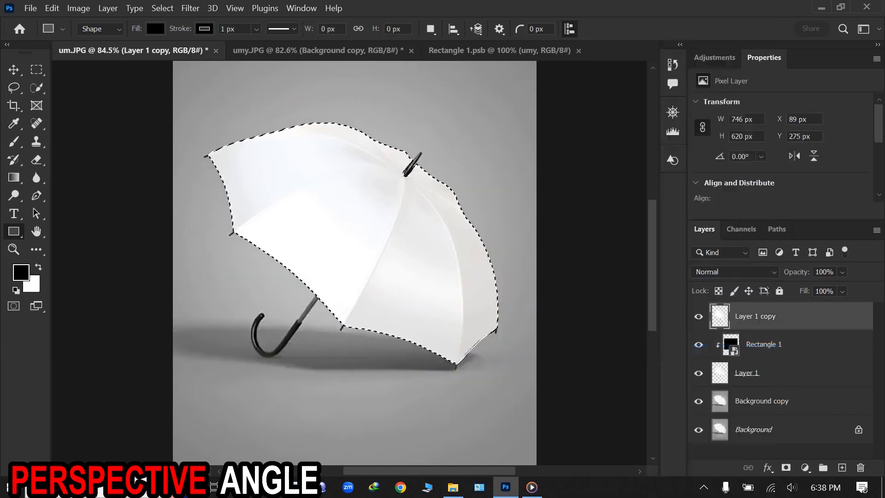
- Hide Layer 1 copy and open the contents of the Rectangle 1 smart object for editing
left_click(764, 344)
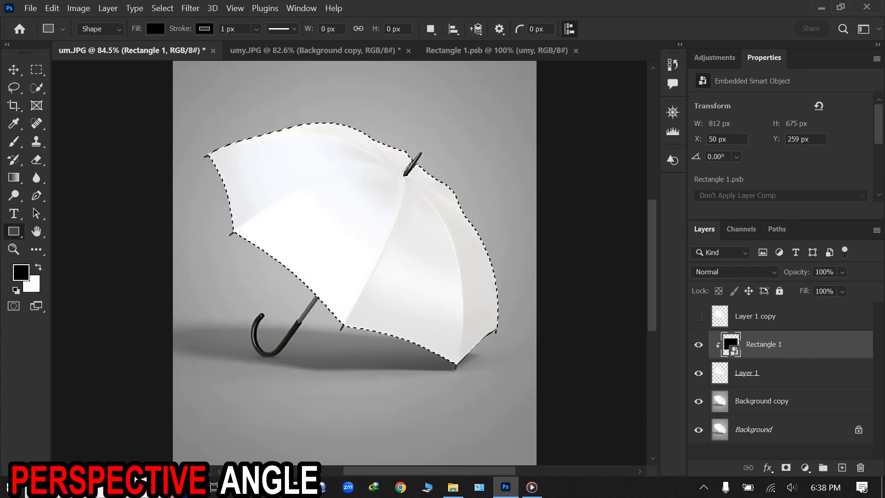
left_click(698, 316)
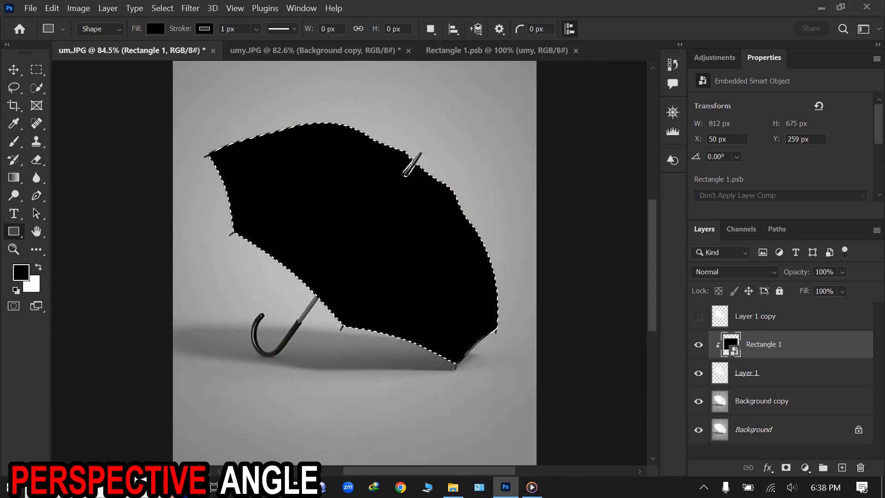
double_click(730, 344)
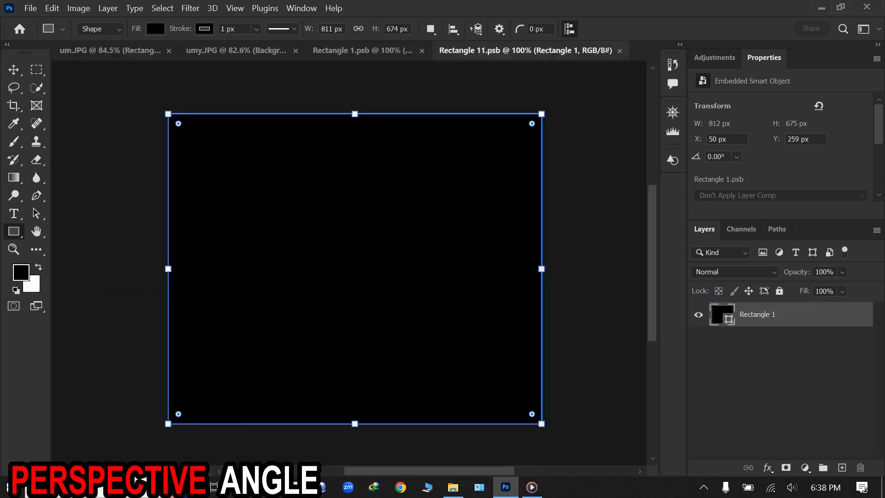
- Place the yellow umy artwork as an embedded image in the smart object's document
left_click(31, 7)
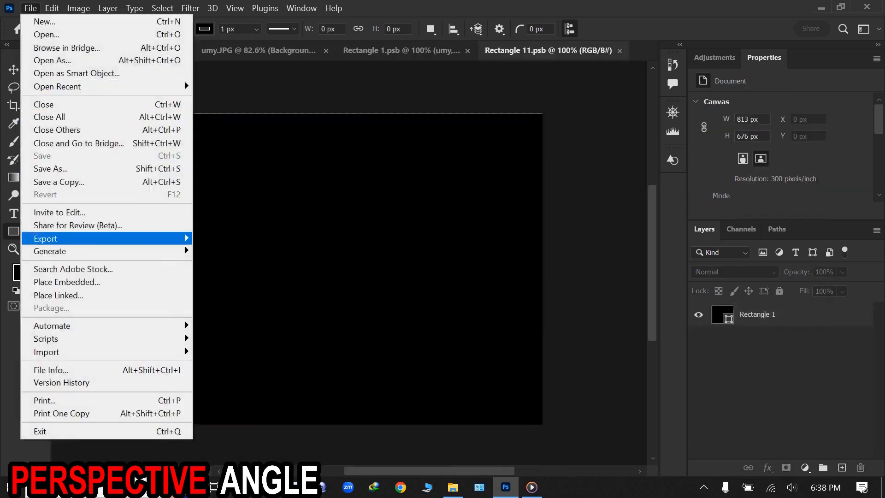
left_click(67, 282)
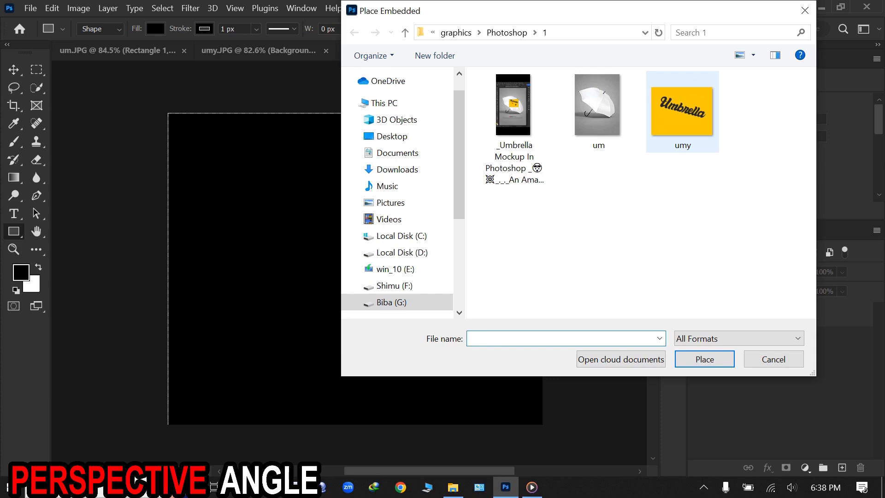
double_click(681, 111)
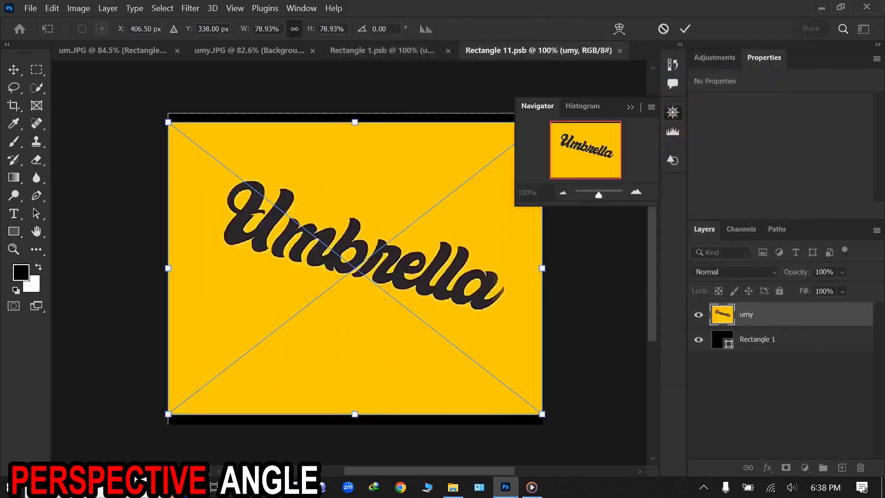
key("Return")
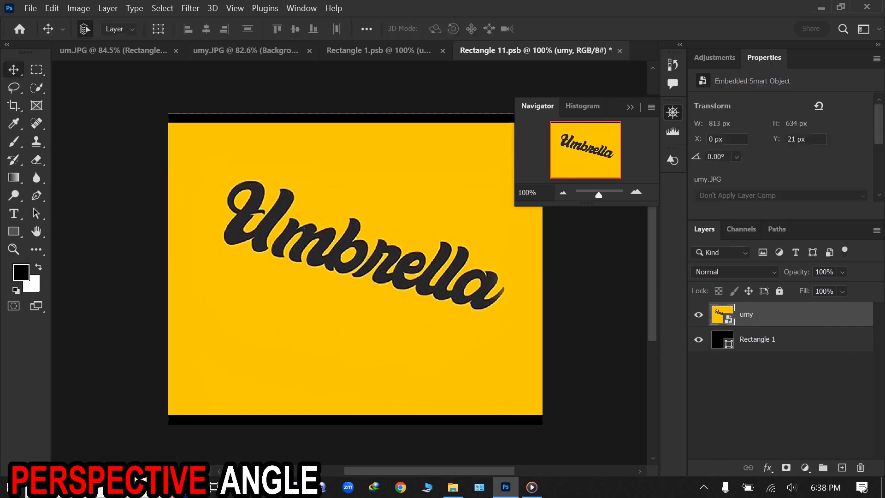
left_click(630, 107)
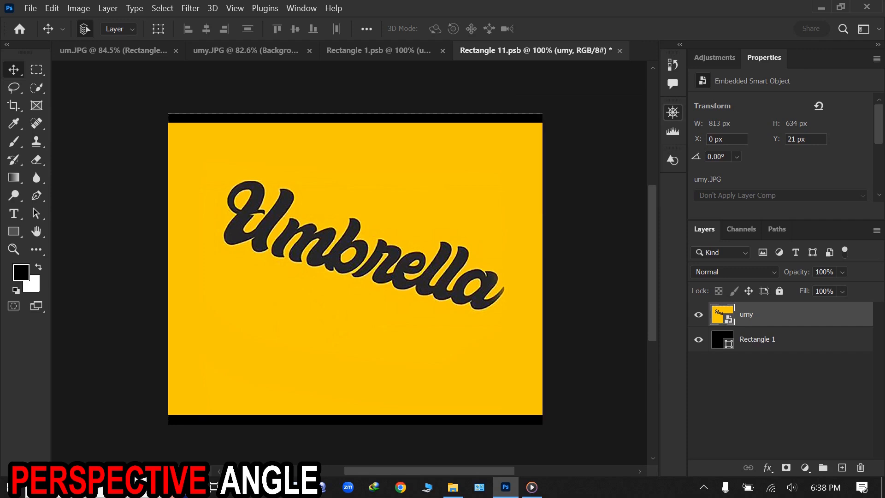
- Scale the umy artwork proportionally to about 84% so that it fills the canvas from top to bottom edge
key("ctrl+t")
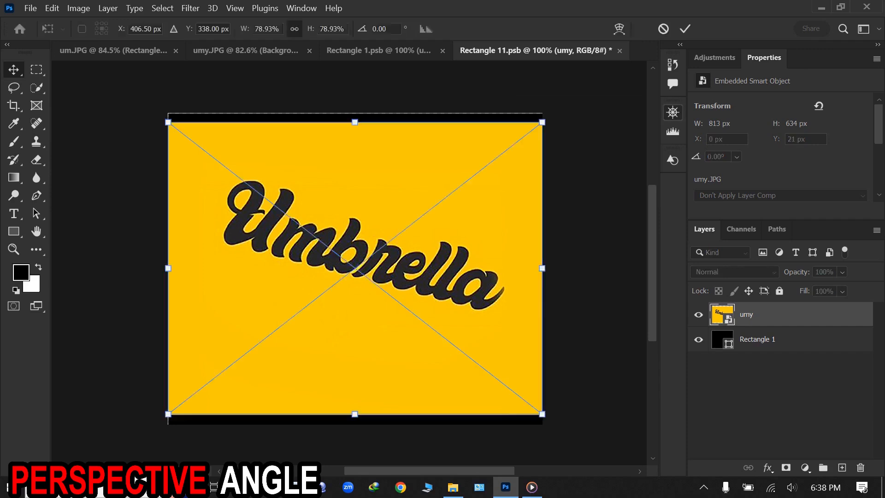
left_click_drag(355, 122, 354, 113)
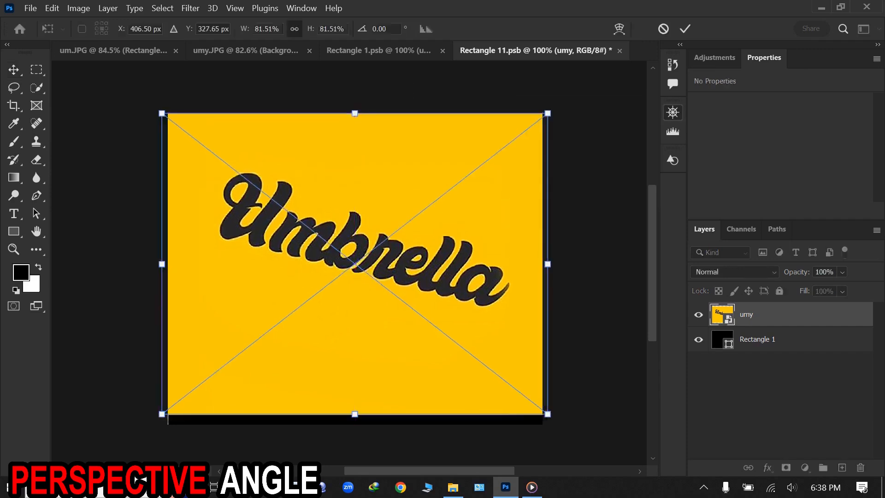
left_click_drag(354, 413, 355, 423)
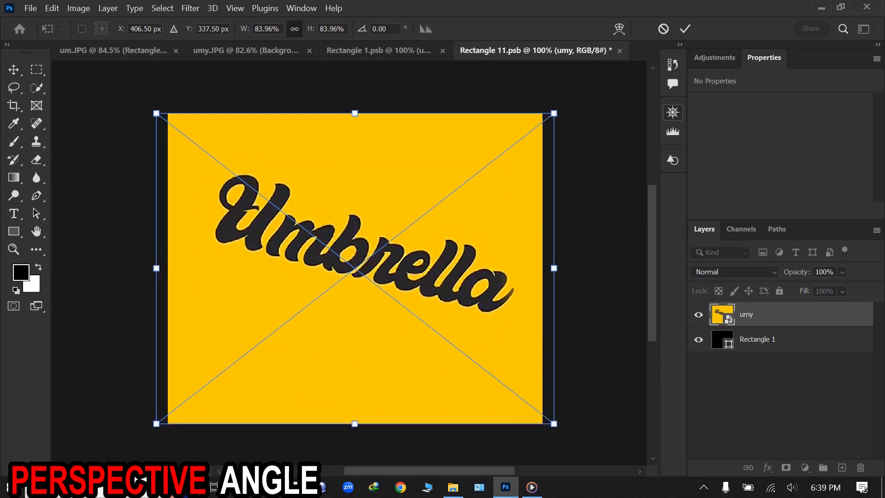
key("Return")
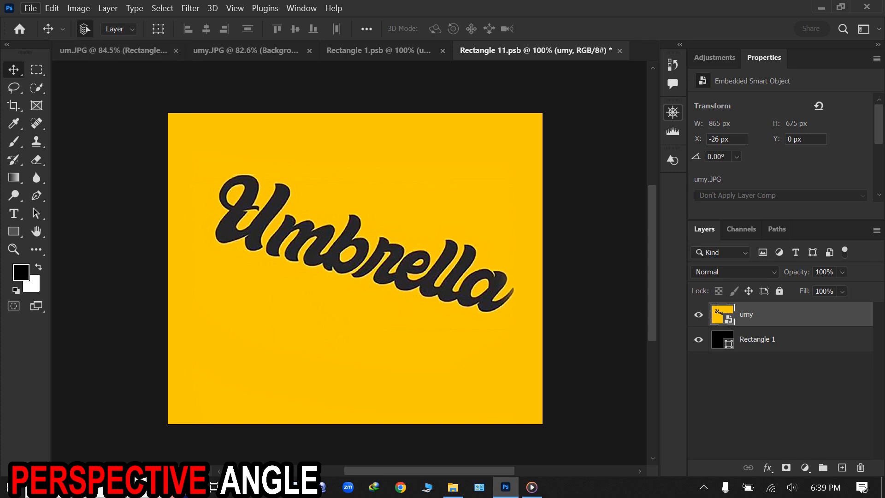
- Save the edited smart object contents and clear the canopy selection in the um.JPG document
left_click(30, 8)
left_click(35, 154)
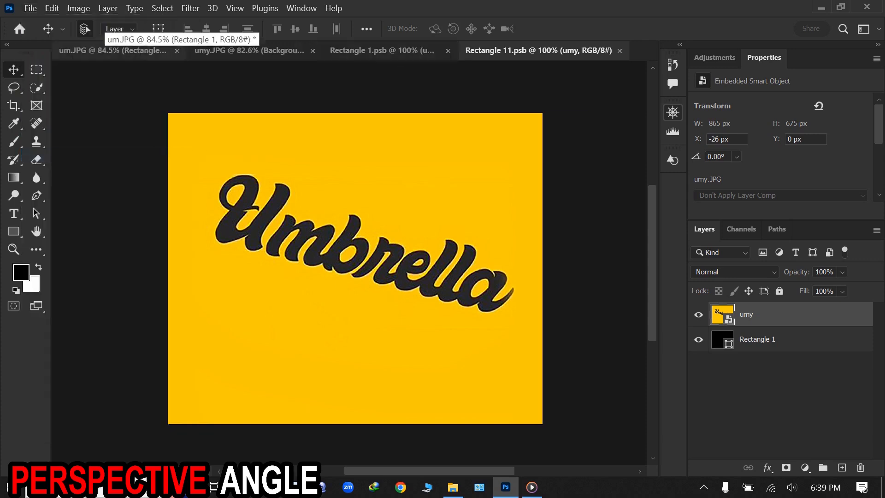
key("ctrl+Tab")
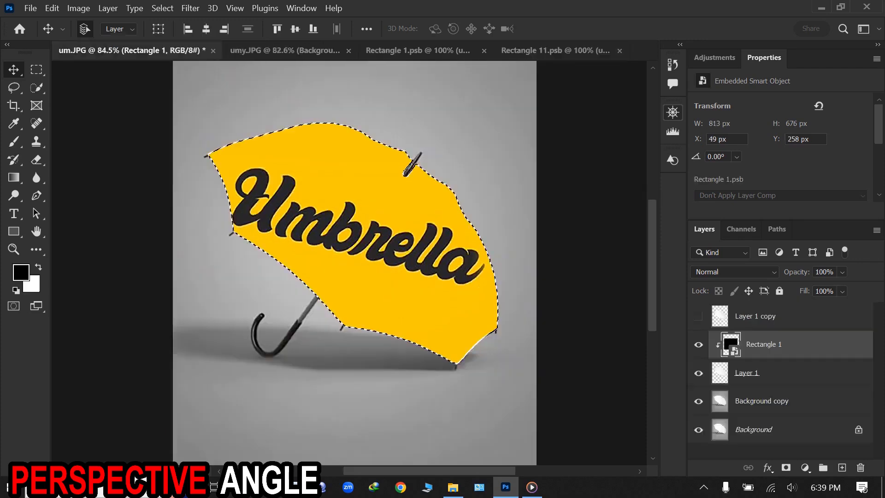
key("ctrl+d")
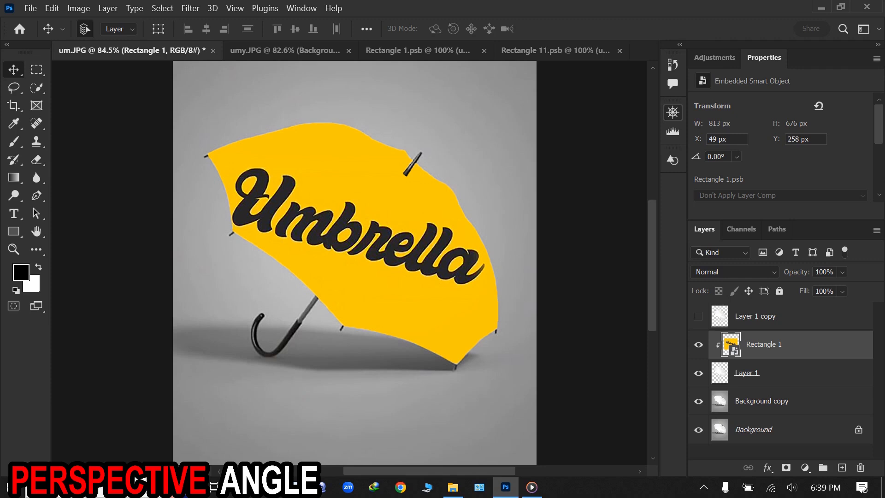
- Show Layer 1 copy and set its blend mode to Multiply
left_click(754, 316)
left_click(698, 316)
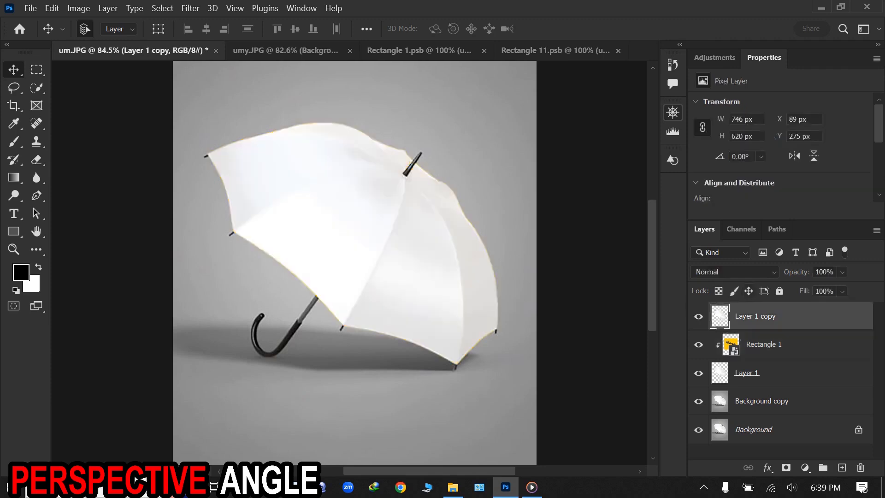
left_click(734, 271)
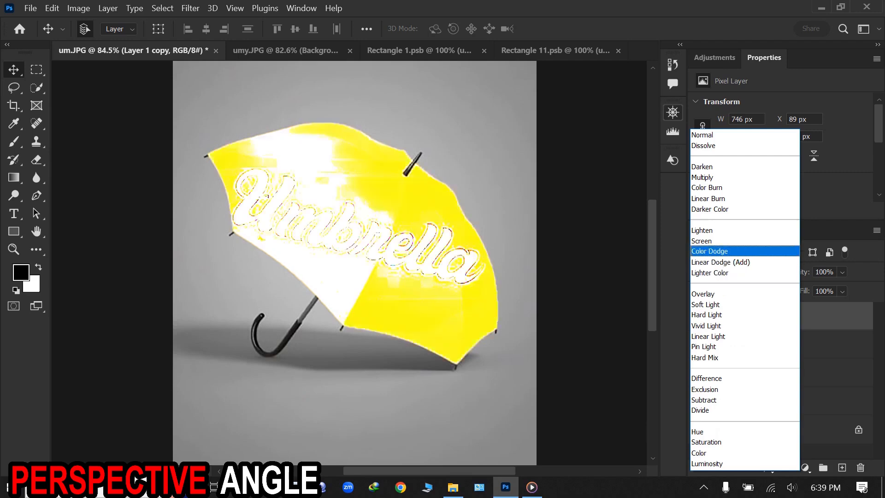
left_click(702, 177)
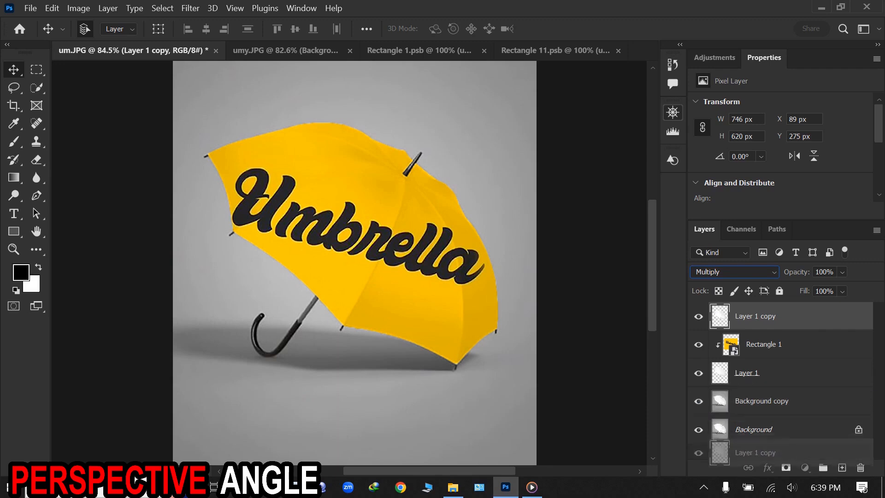
- Duplicate Layer 1 copy twice and set the topmost duplicate to Linear Dodge (Add) at 23% opacity
key("ctrl+j")
left_click_drag(783, 321, 841, 467)
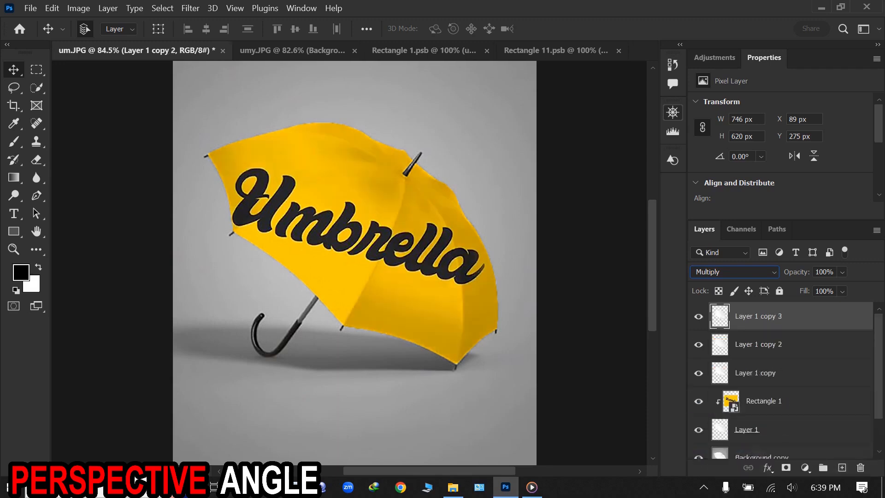
left_click(734, 272)
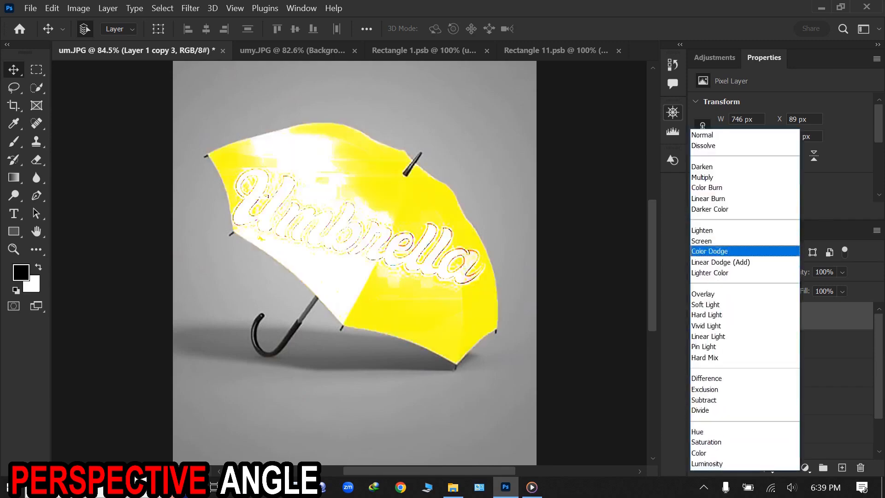
left_click(710, 251)
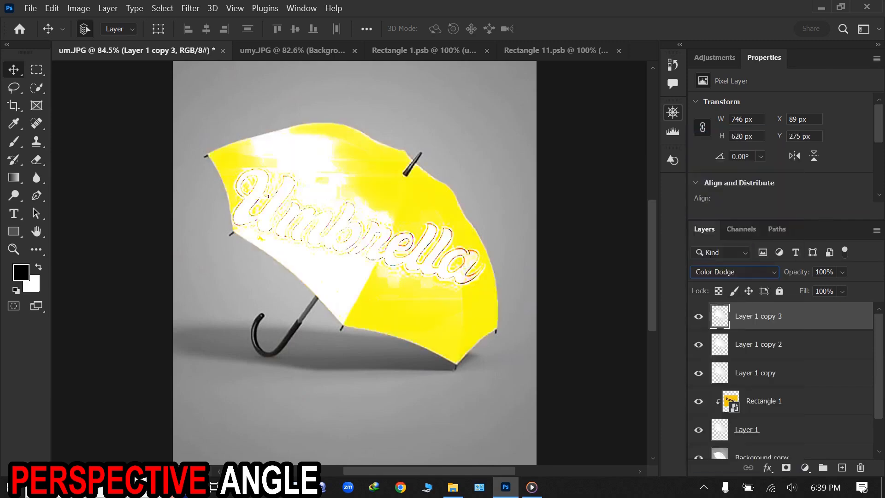
left_click(734, 271)
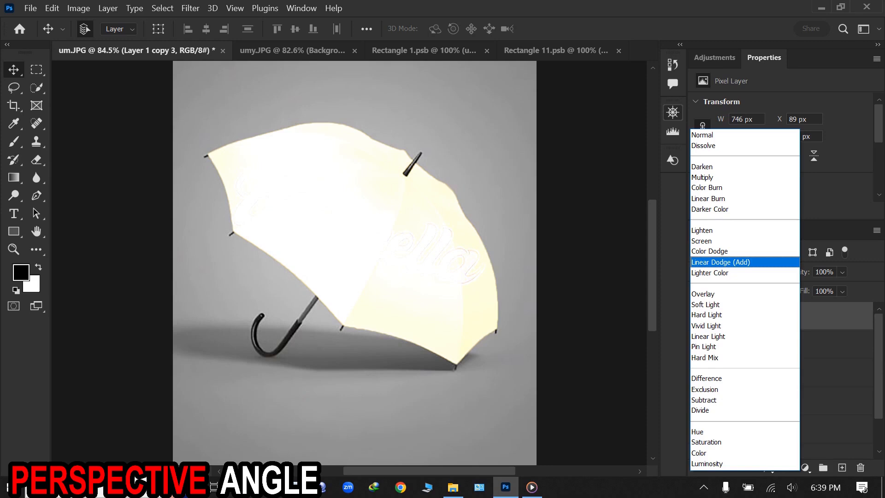
key("Return")
left_click(841, 271)
left_click_drag(868, 287, 816, 288)
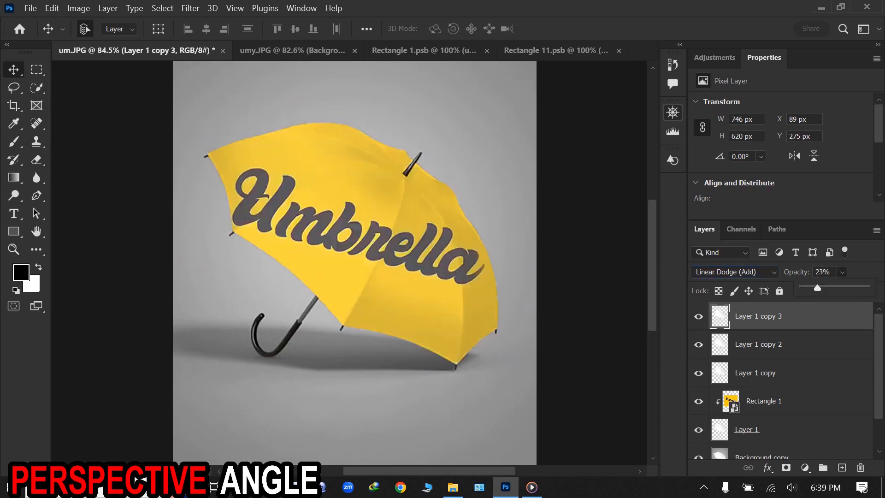
- Duplicate Layer 1 copy 3 and set the new duplicate to Color Dodge at 18% opacity
key("ctrl+j")
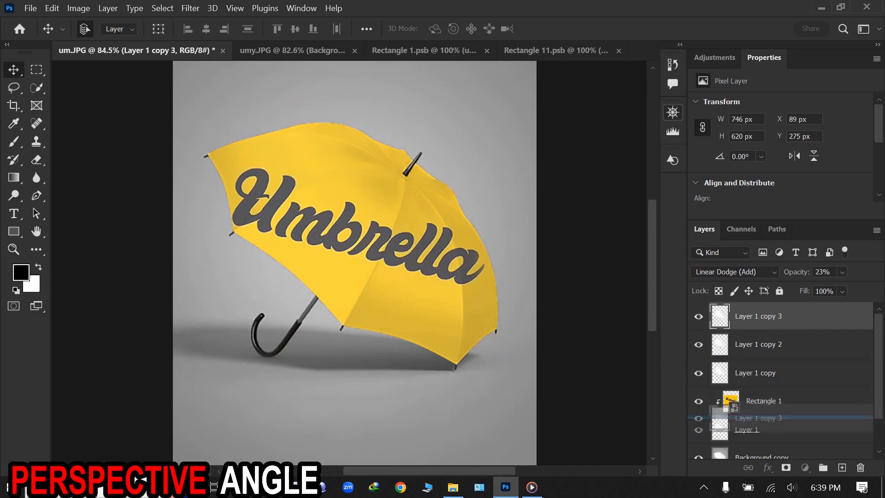
left_click(842, 271)
left_click_drag(824, 288, 821, 287)
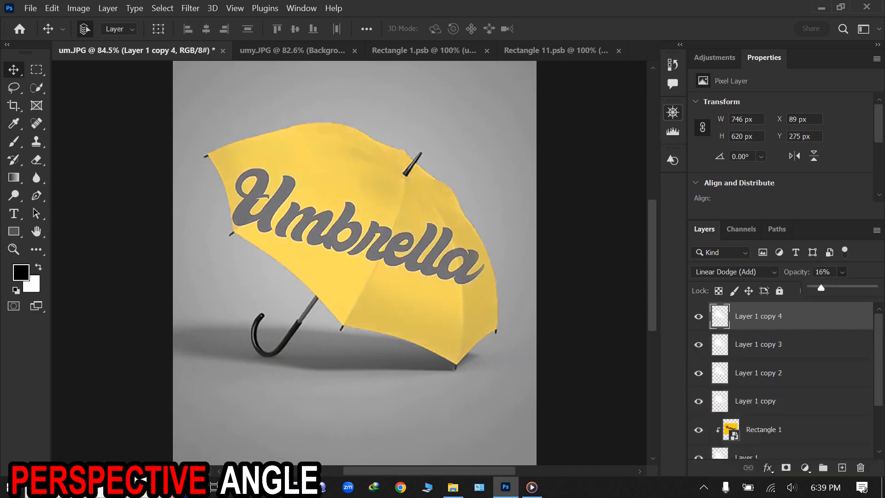
left_click(732, 272)
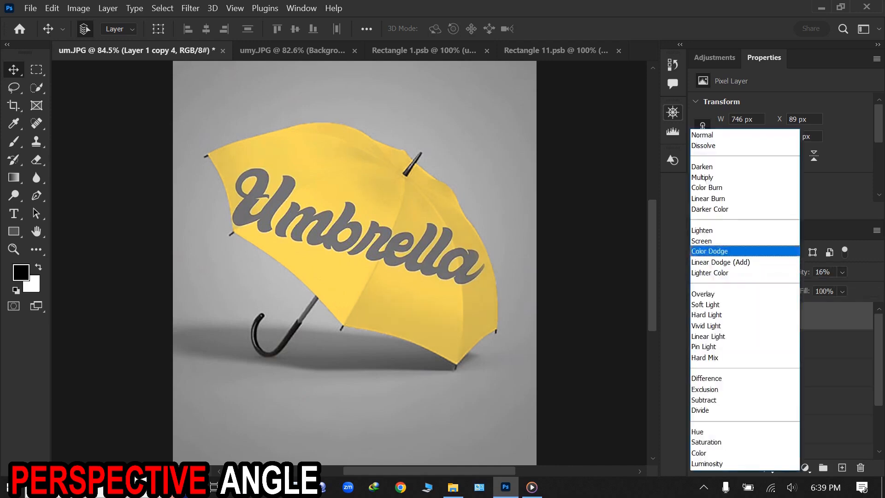
left_click(718, 261)
left_click(841, 271)
left_click_drag(820, 288, 822, 288)
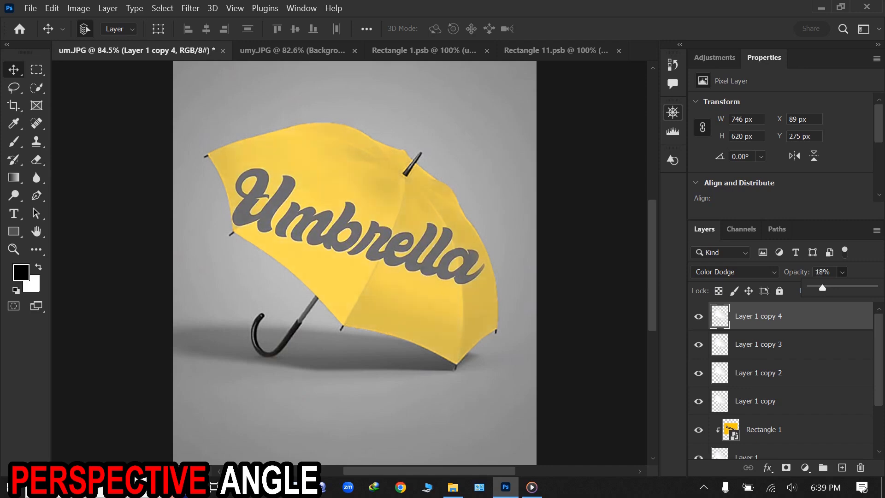
- Duplicate Layer 1 copy 4 and set the new duplicate to Screen at 10% opacity
key("ctrl+j")
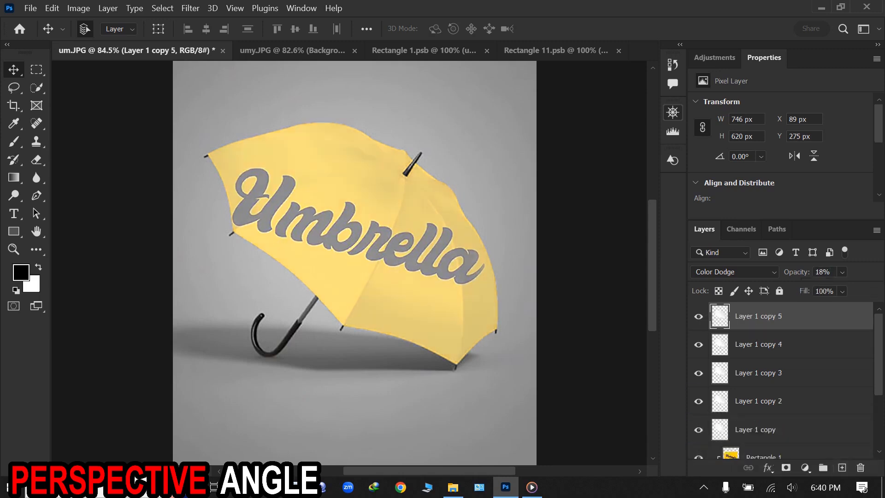
left_click(735, 272)
left_click(728, 241)
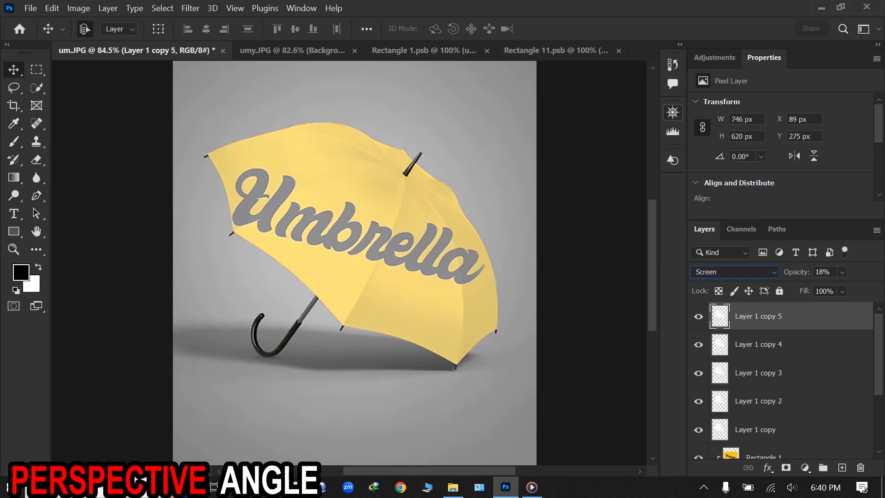
left_click(842, 272)
type("10")
key("Return")
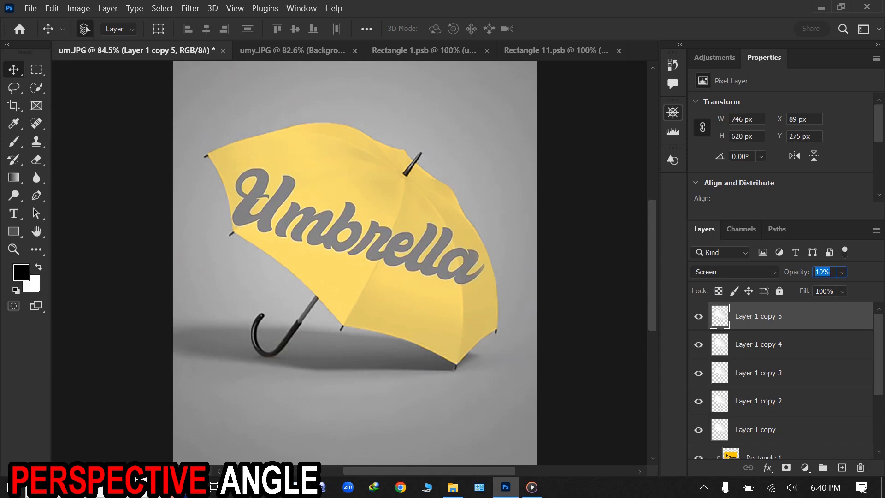
- Lower the opacity of Layer 1 copy 3 to 8%
left_click(758, 344)
left_click(841, 272)
left_click(758, 373)
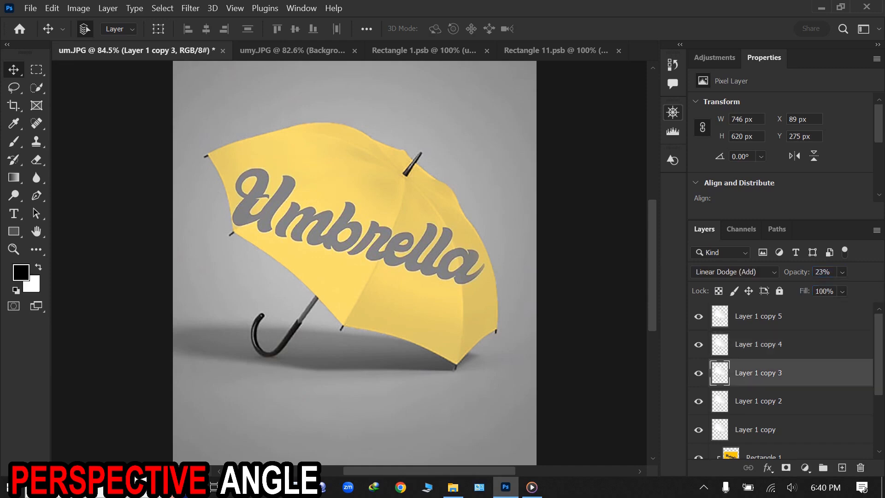
left_click(841, 272)
left_click_drag(827, 287, 815, 287)
- Duplicate the Multiply layer Layer 1 copy 2 to deepen the canopy's shading
left_click(758, 401)
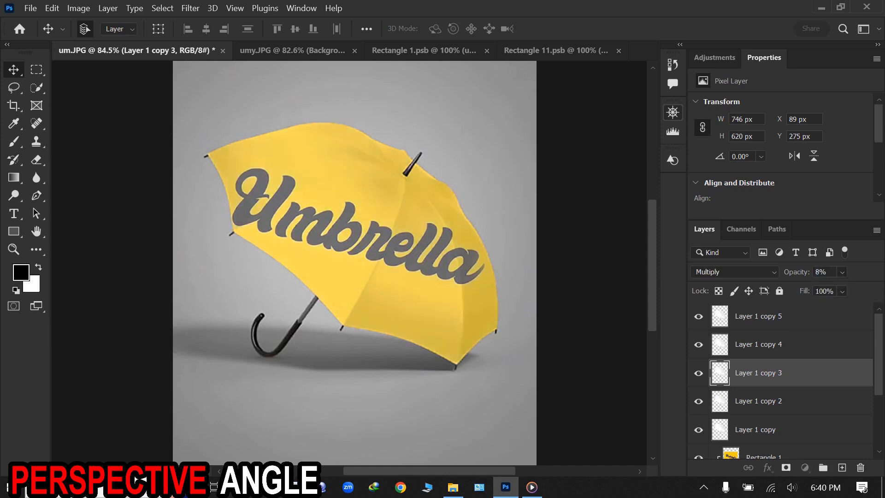
left_click_drag(758, 401, 841, 467)
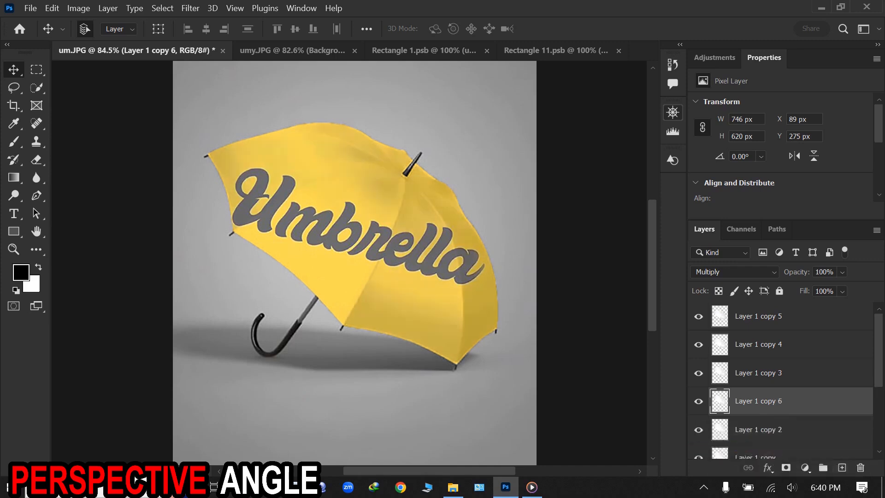
scroll(328, 210, "down", 3)
scroll(351, 233, "up", 2)
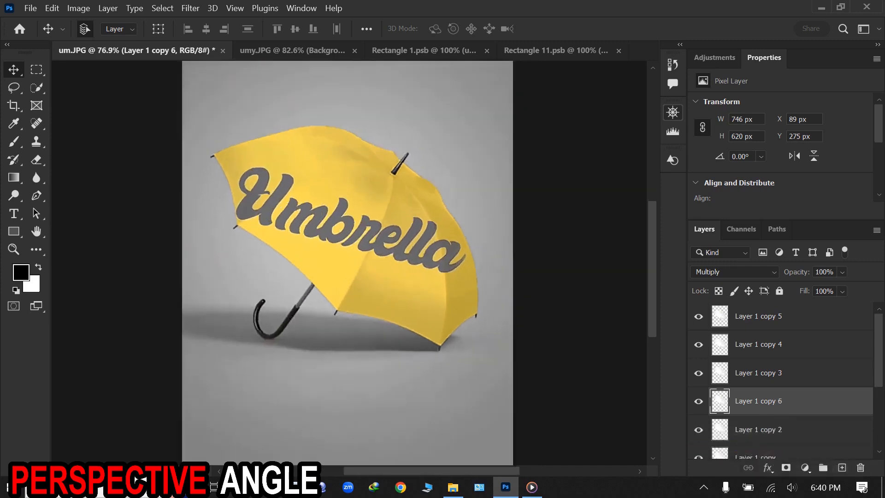
scroll(783, 382, "down", 2)
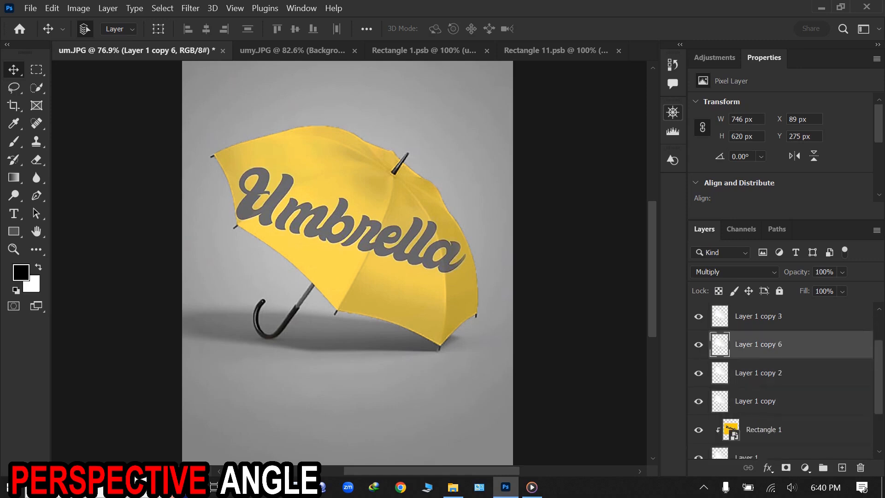
left_click(765, 401)
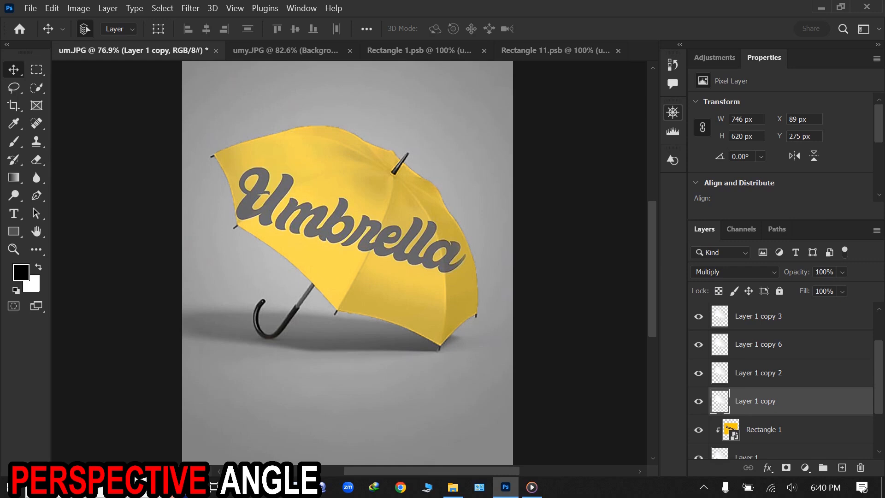
left_click(758, 373)
left_click(759, 344)
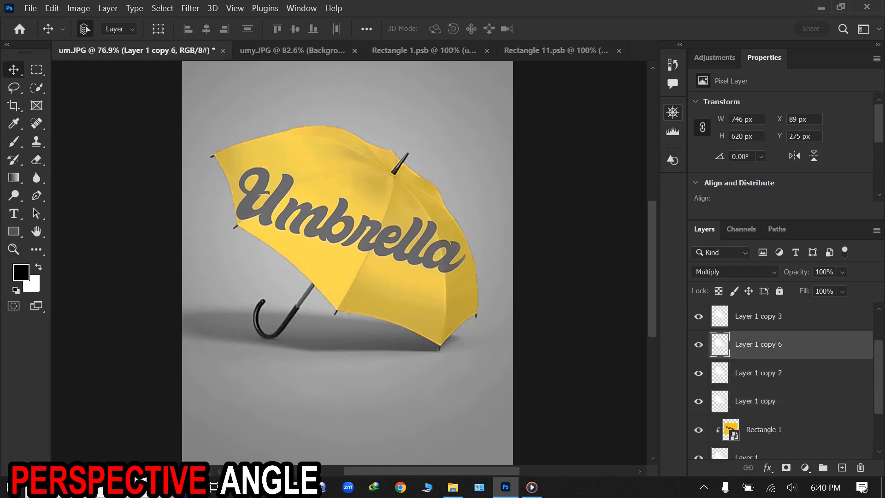
left_click(758, 316)
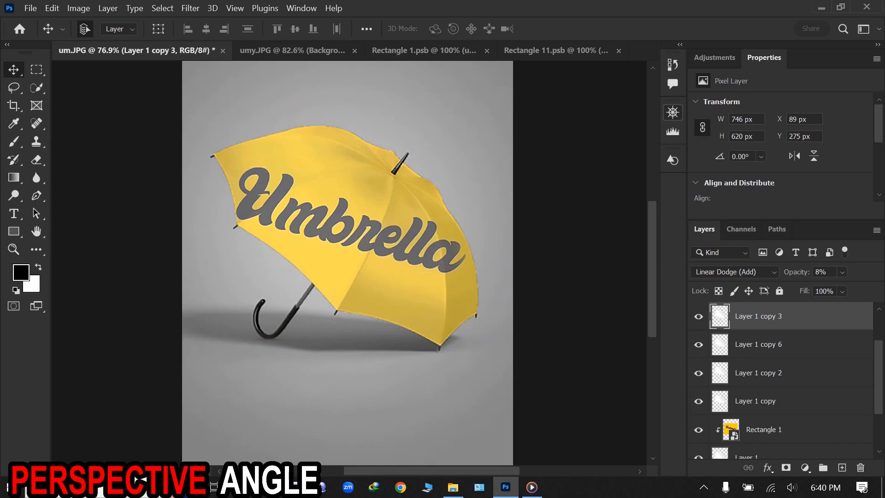
key("ctrl+j")
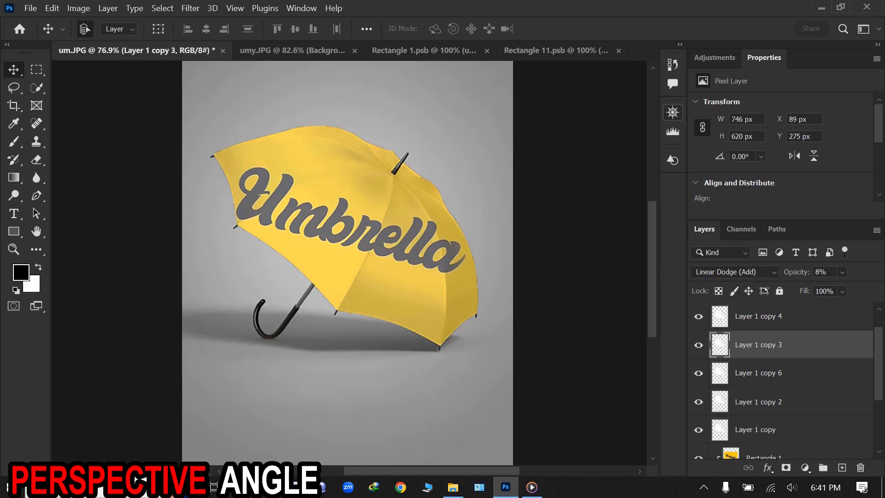
- Change the blend mode of Layer 1 copy 3 to Linear Burn
left_click(758, 373)
left_click(758, 345)
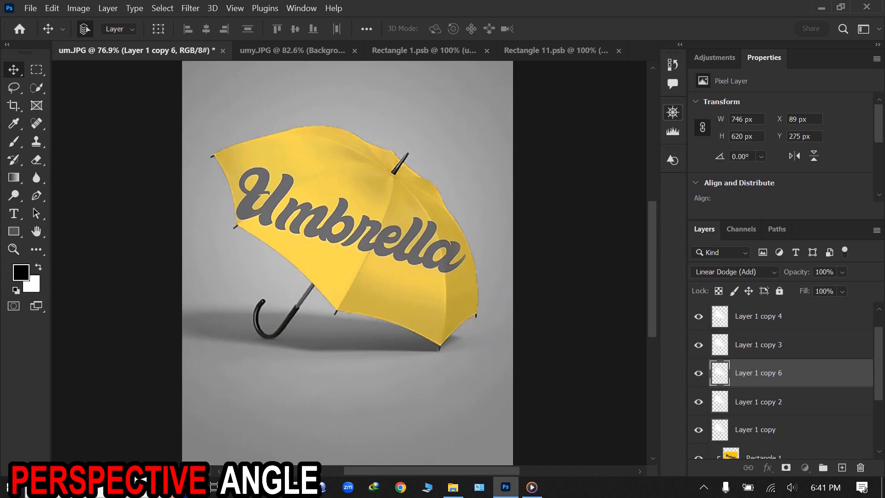
left_click(734, 272)
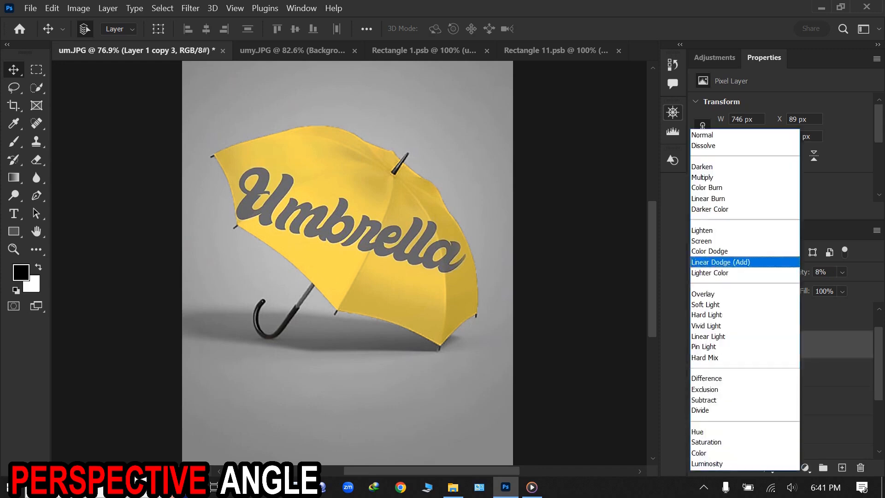
left_click(742, 198)
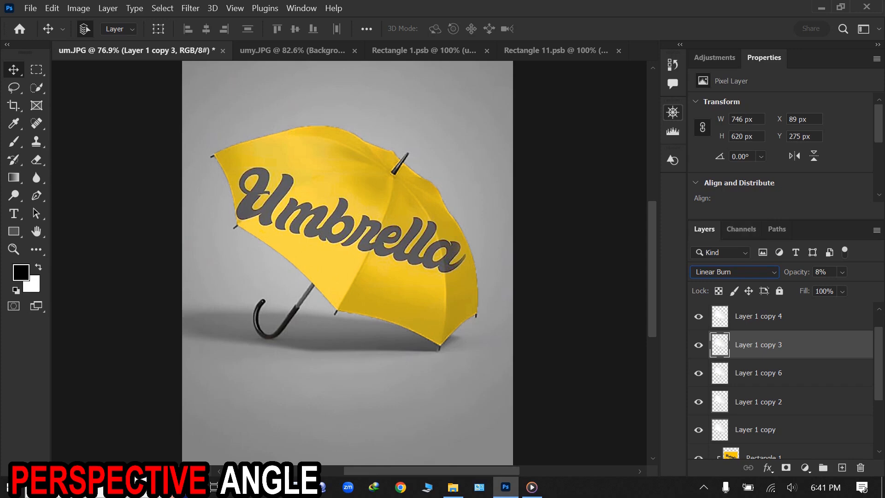
- Try the Linear Burn blend mode on Layer 1 copy 4
left_click(758, 316)
left_click(734, 272)
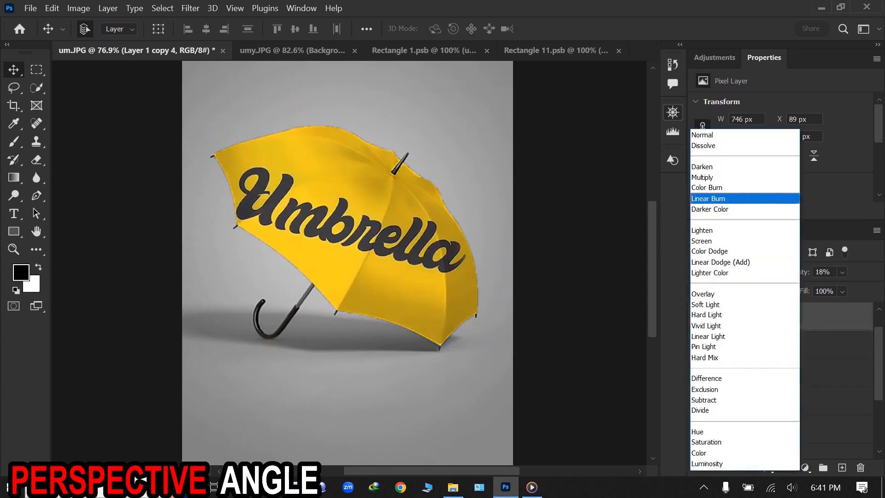
key("Return")
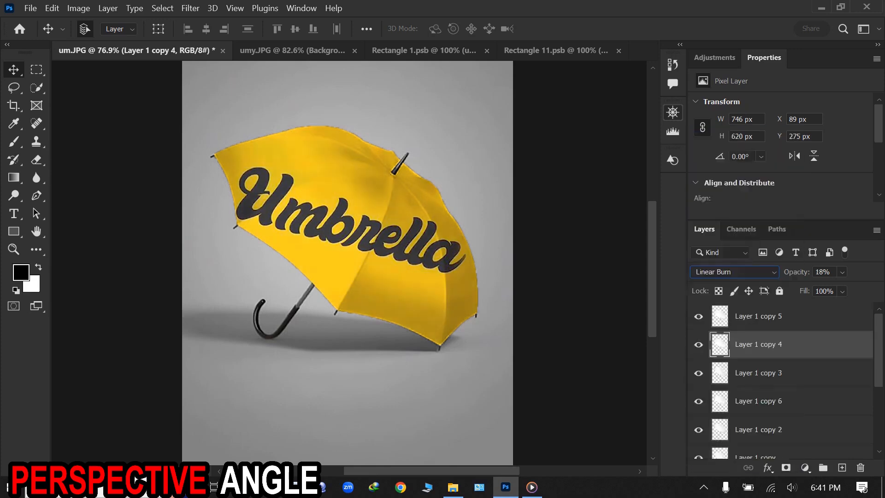
left_click(758, 316)
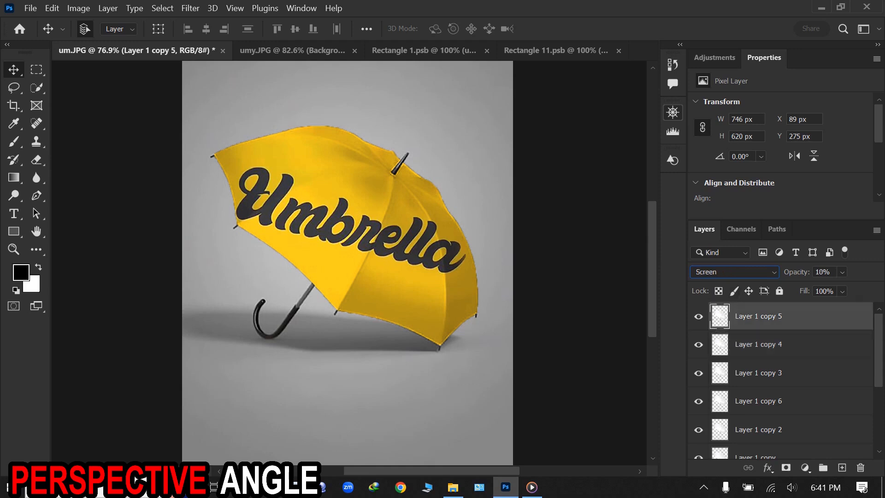
left_click(758, 344)
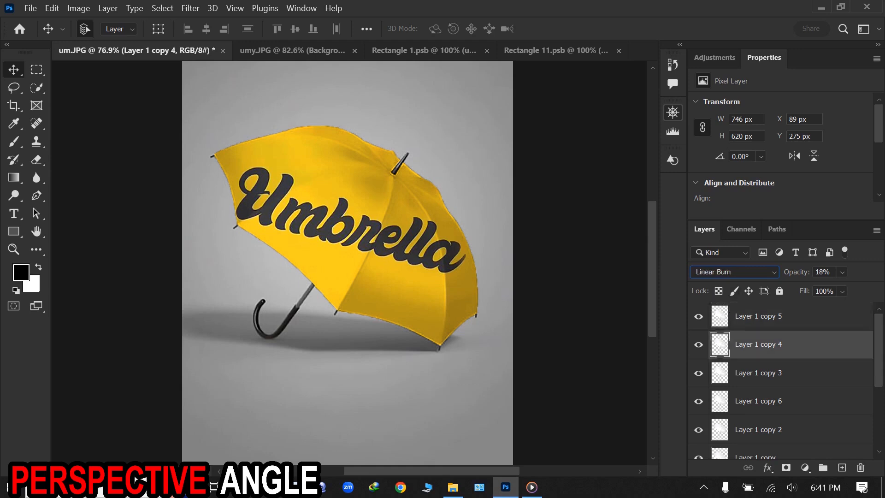
- Set Layer 1 copy 4 to Color Dodge at 20% opacity
mouse_move(531, 487)
left_click(734, 271)
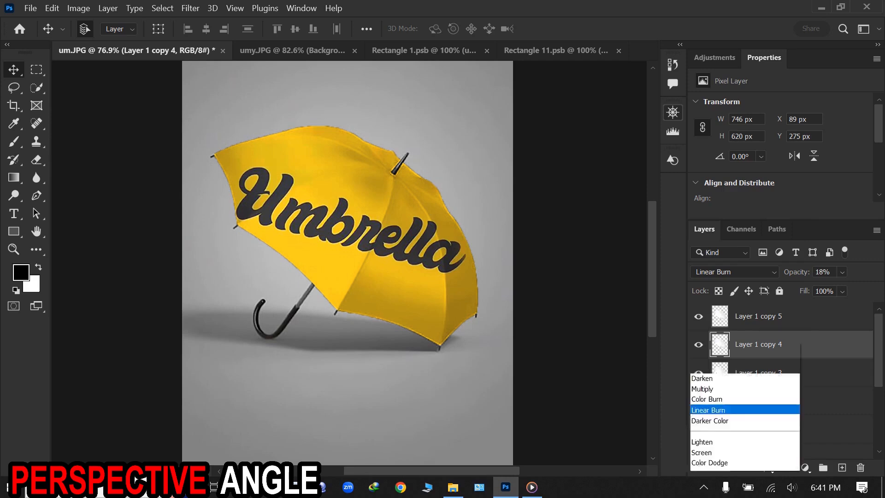
key("Up")
key("Return")
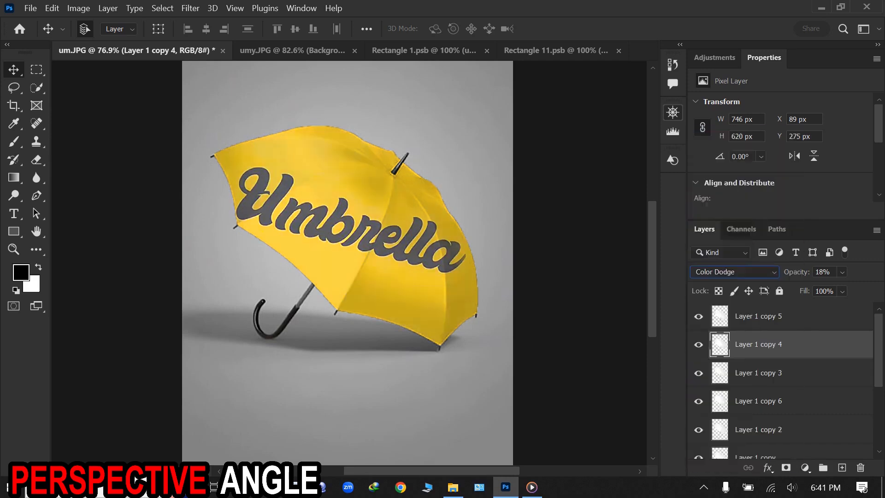
key("Return")
type("30")
key("Return")
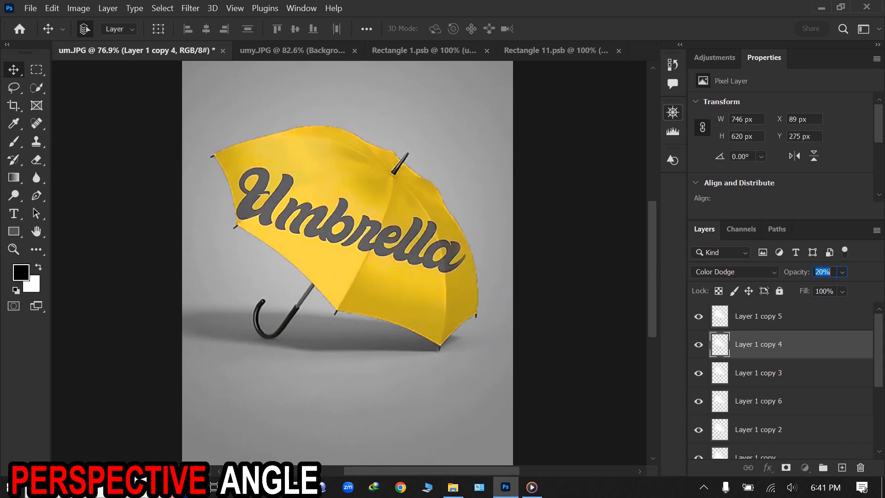
- Raise the opacity of Layer 1 copy 3, then select Layer 1 copy 2
left_click(758, 316)
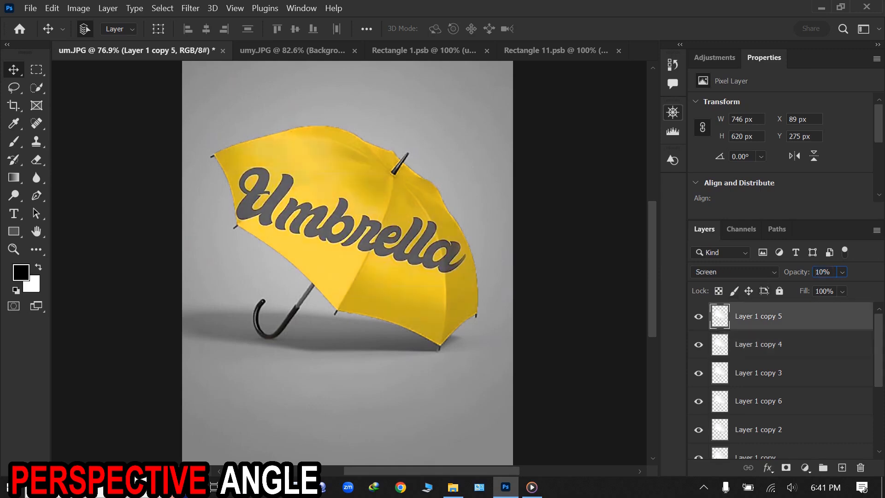
left_click(758, 344)
left_click(758, 372)
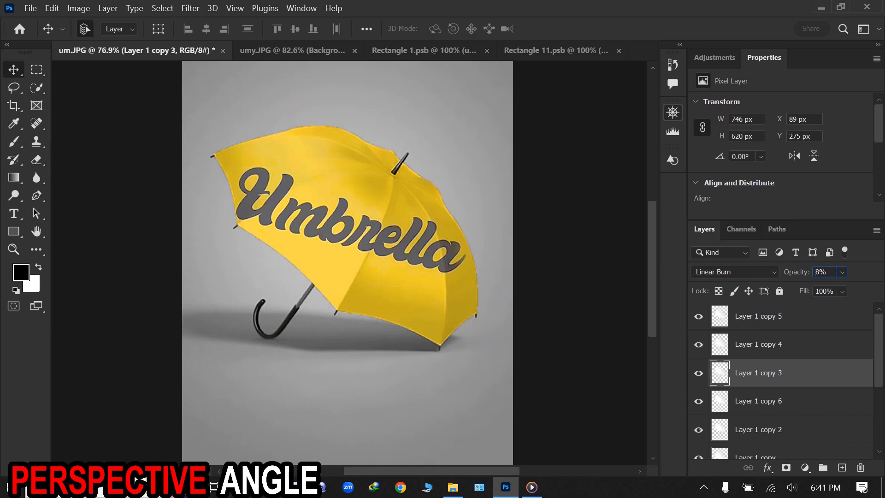
left_click(842, 272)
left_click_drag(815, 288, 873, 288)
left_click(758, 400)
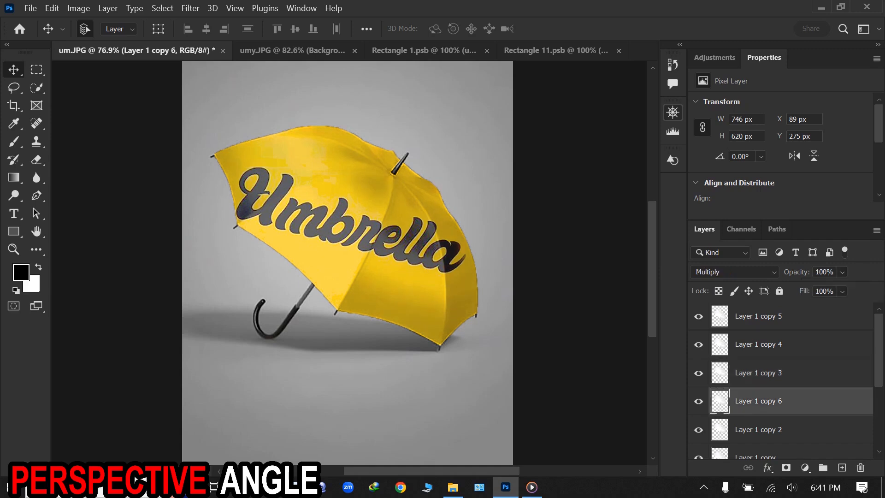
left_click(757, 430)
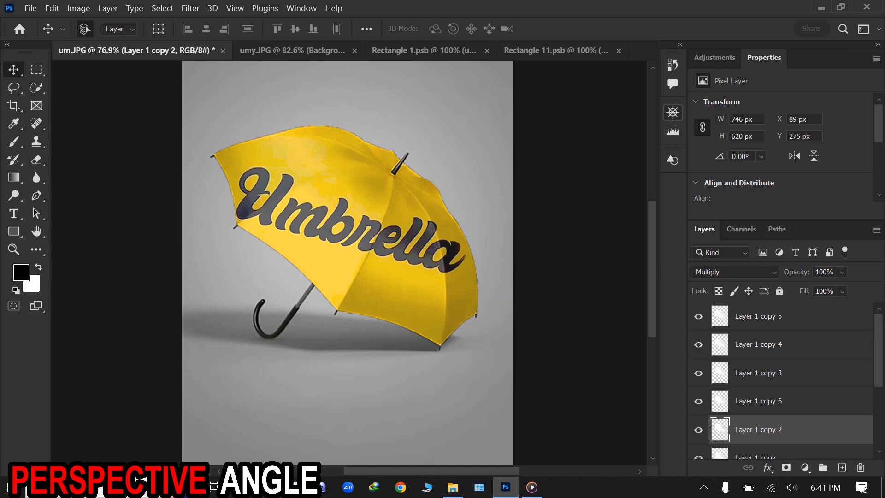
- Change the blend mode of Layer 1 copy 6 to Linear Burn
scroll(783, 383, "down", 1)
left_click(758, 429)
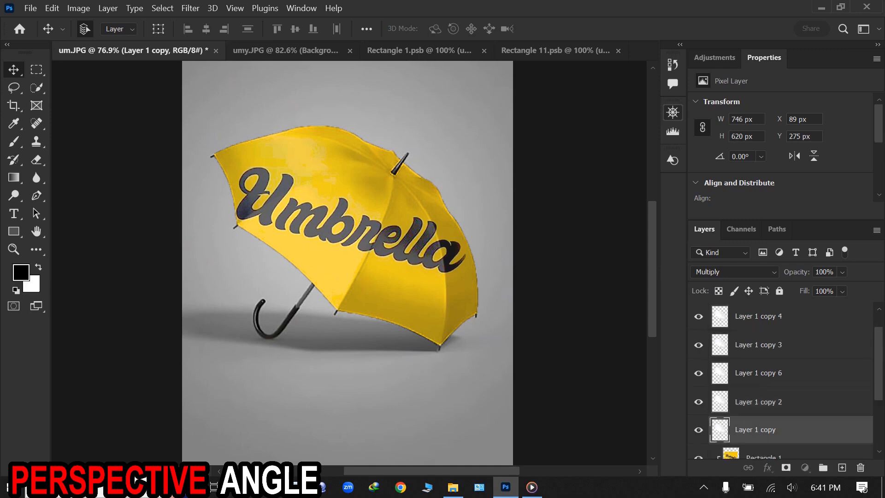
left_click(757, 372)
left_click(736, 272)
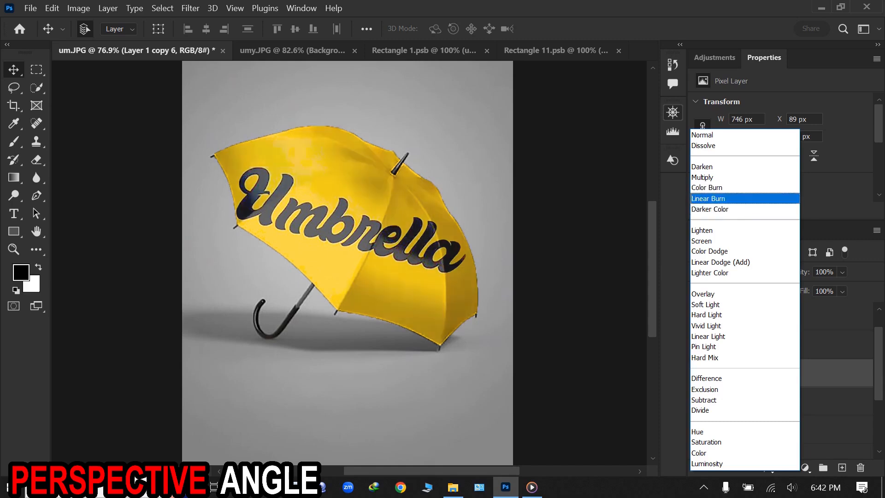
left_click(736, 199)
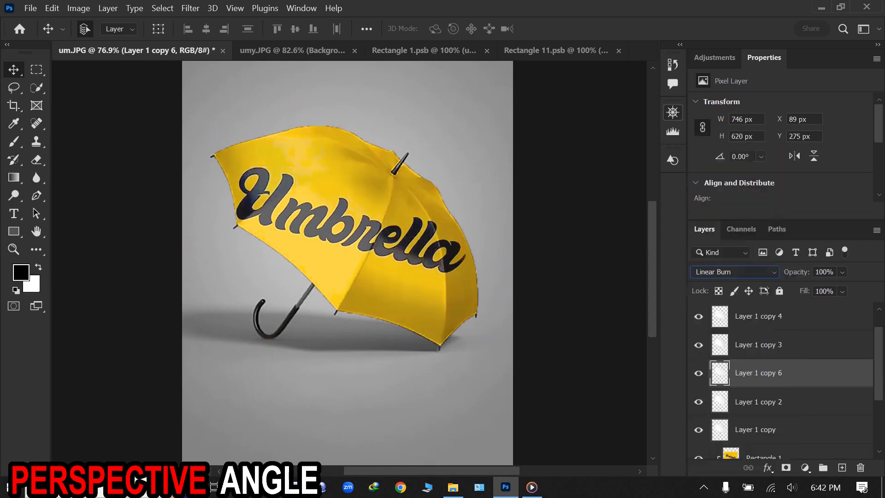
- Review the blend mode and opacity of each stacked canopy copy, from Layer 1 copy up to Layer 1 copy 5
left_click(757, 345)
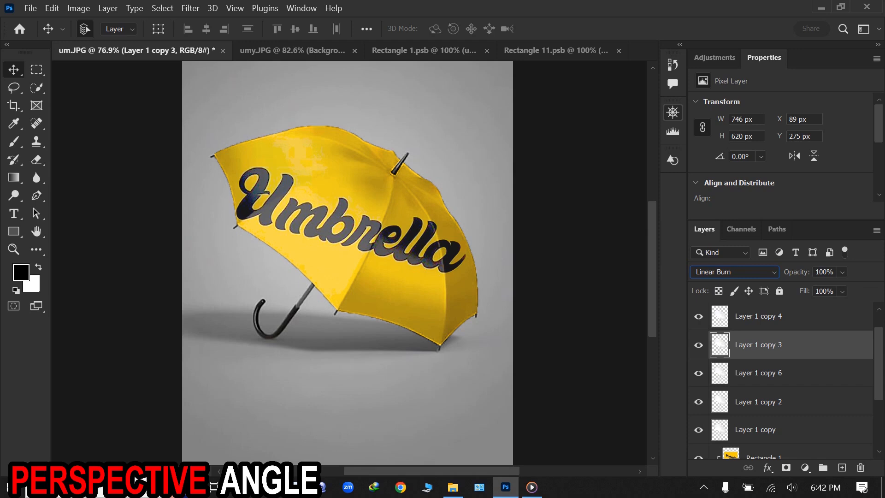
left_click(758, 316)
scroll(757, 316, "up", 1)
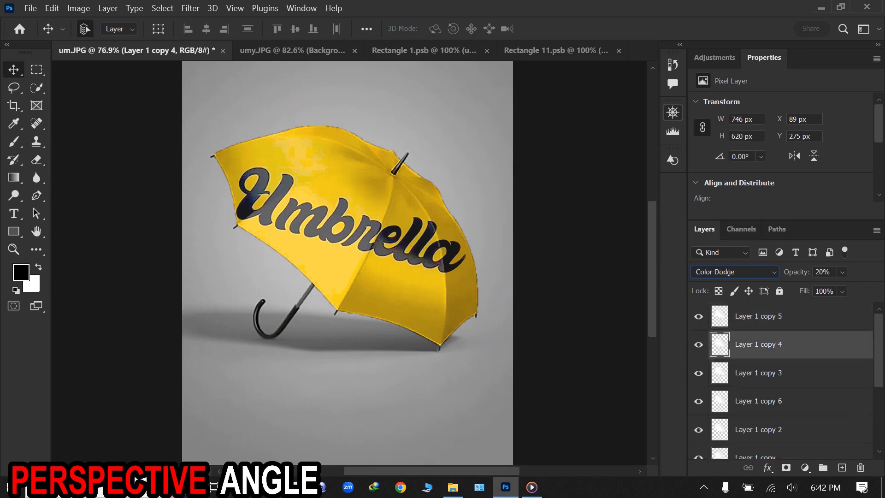
scroll(783, 378, "down", 1)
left_click(756, 429)
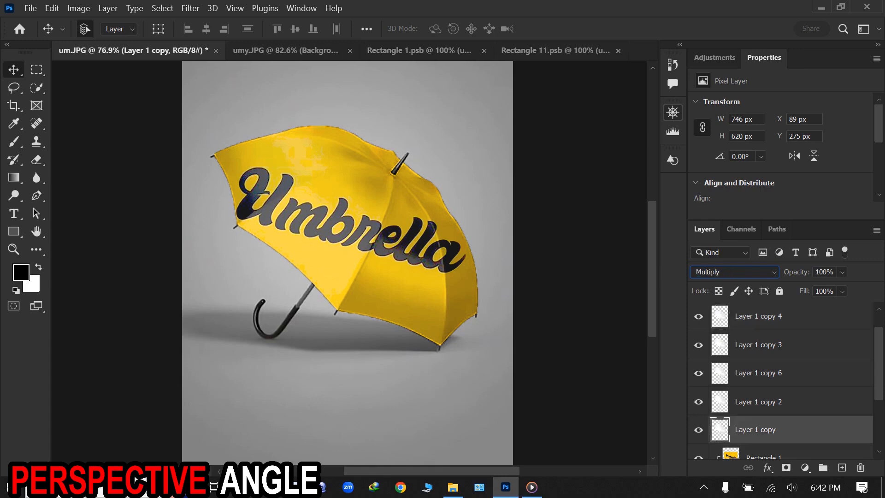
left_click(758, 402)
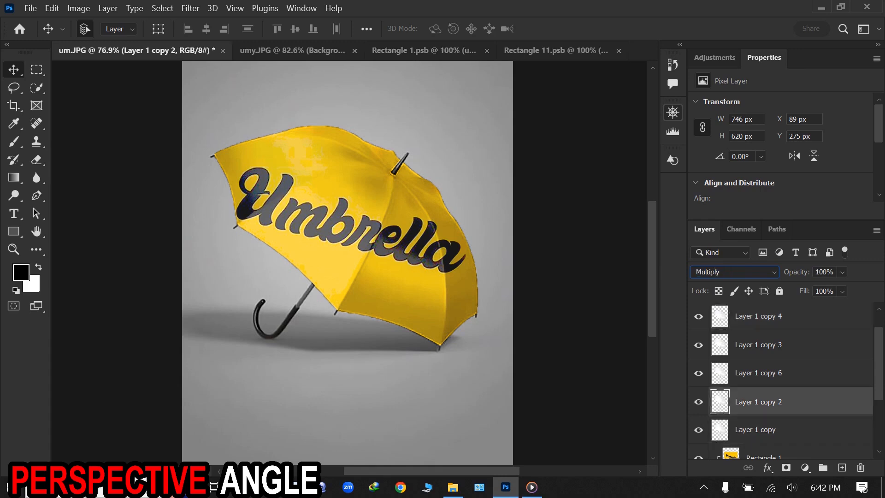
left_click(758, 373)
left_click(758, 344)
scroll(758, 345, "up", 1)
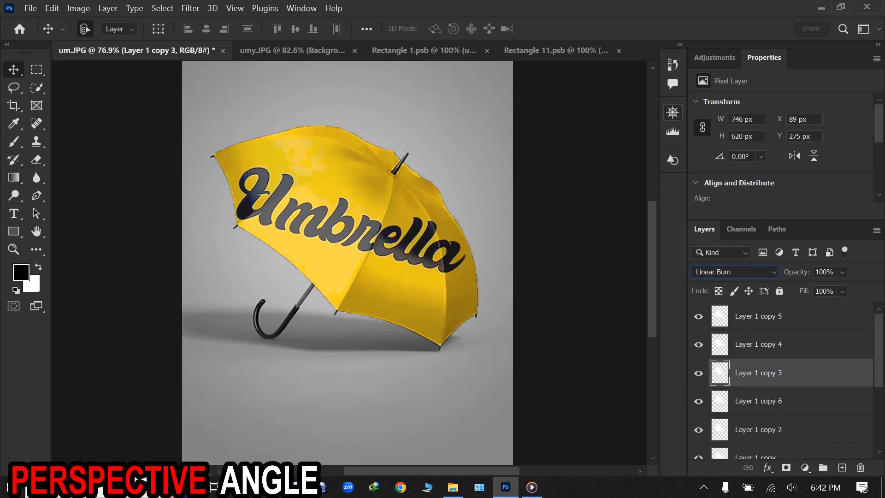
left_click(758, 344)
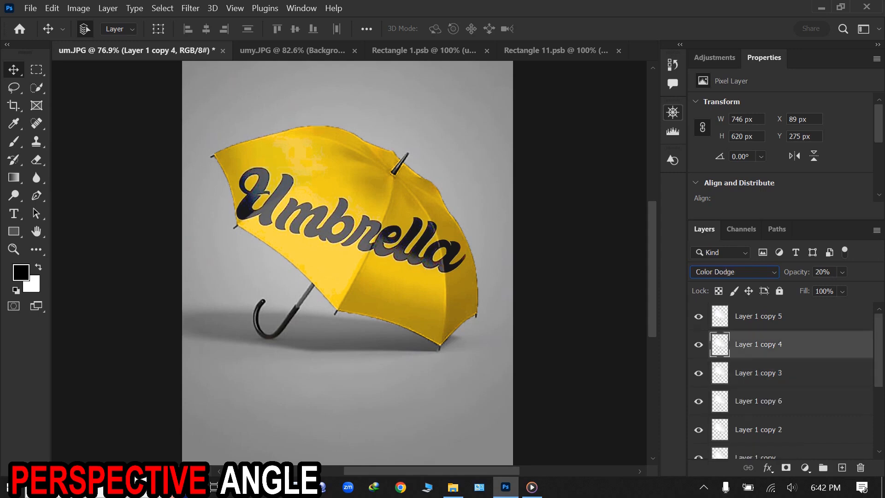
left_click(758, 316)
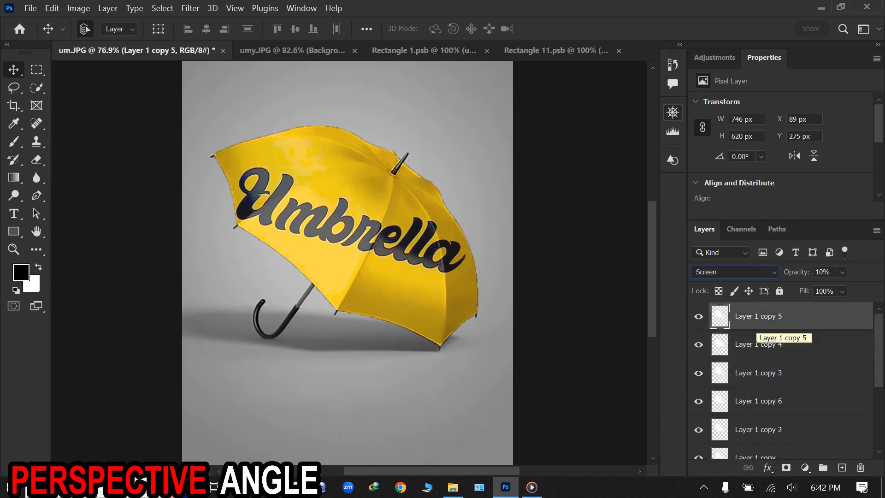
- Add a new layer above Layer 1 copy 5 and stamp all visible layers onto it
left_click(442, 396)
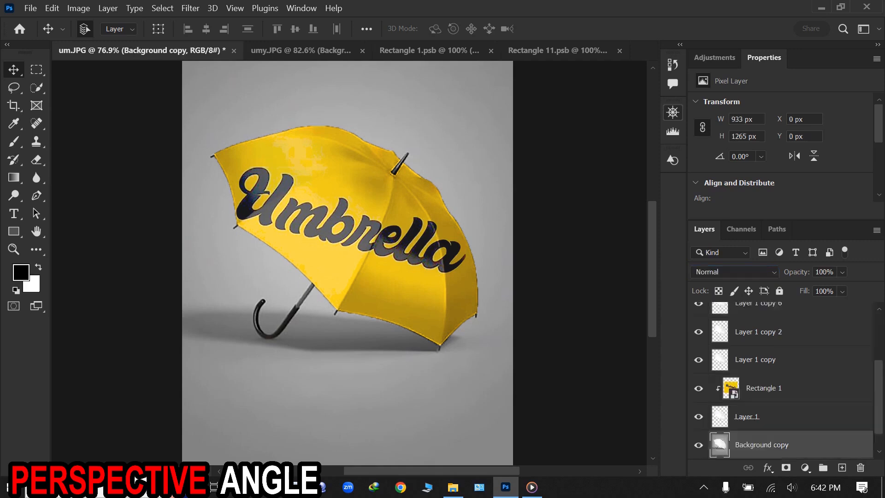
scroll(783, 381, "up", 3)
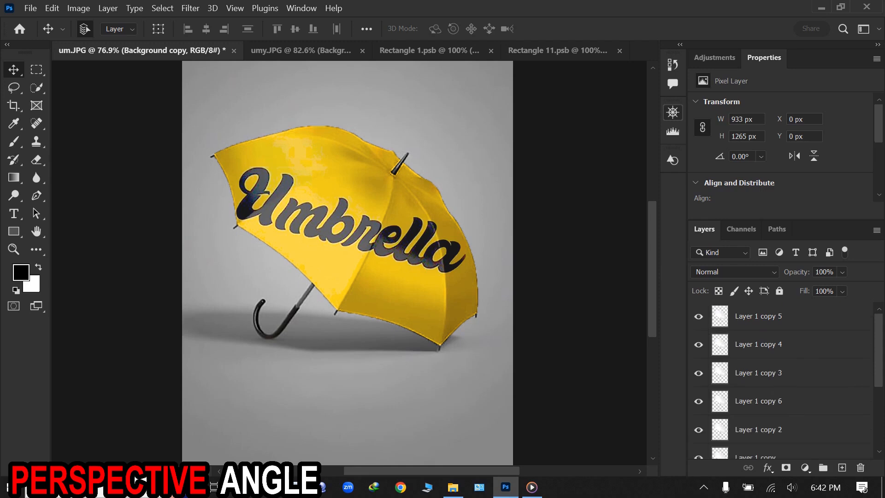
left_click(783, 316)
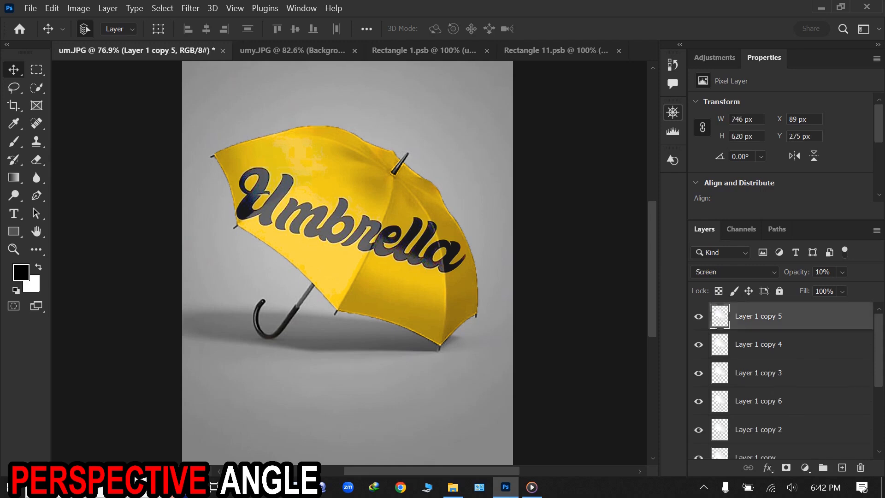
key("ctrl+shift+alt+n")
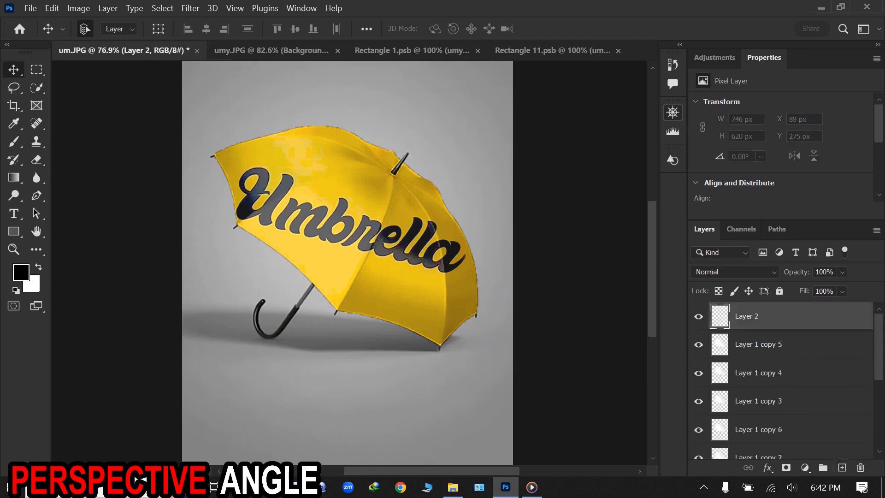
key("ctrl+shift+alt+e")
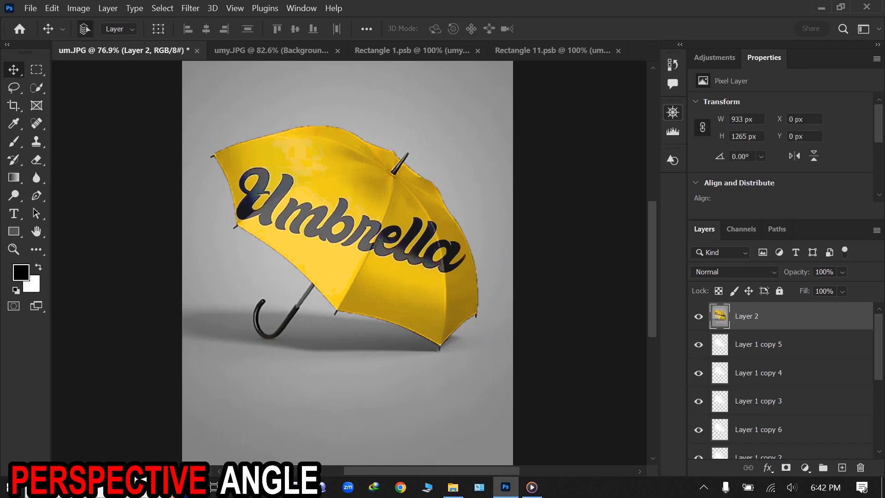